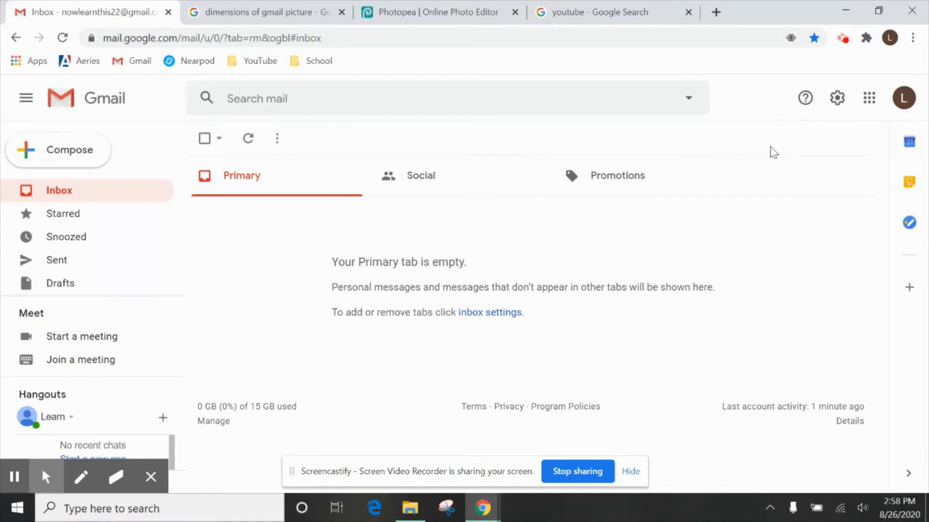
Step: Confirm a Gmail profile picture should be 180 x 180 pixels, then bring up the Photopea lightbulb design
left_click(904, 102)
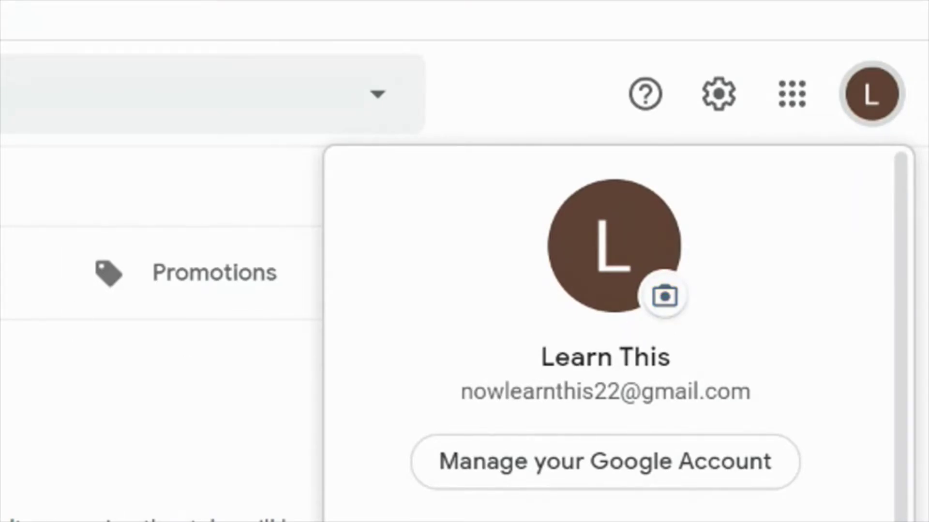
left_click(300, 10)
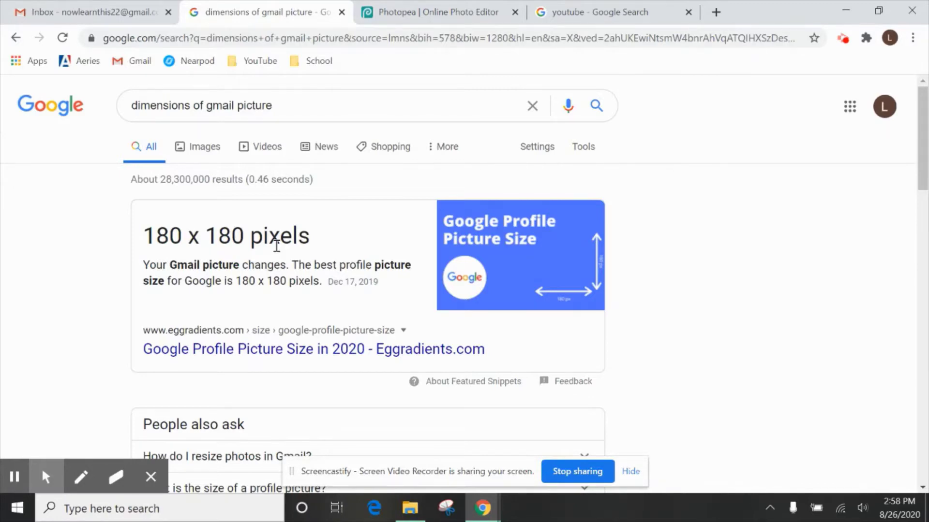
left_click(412, 13)
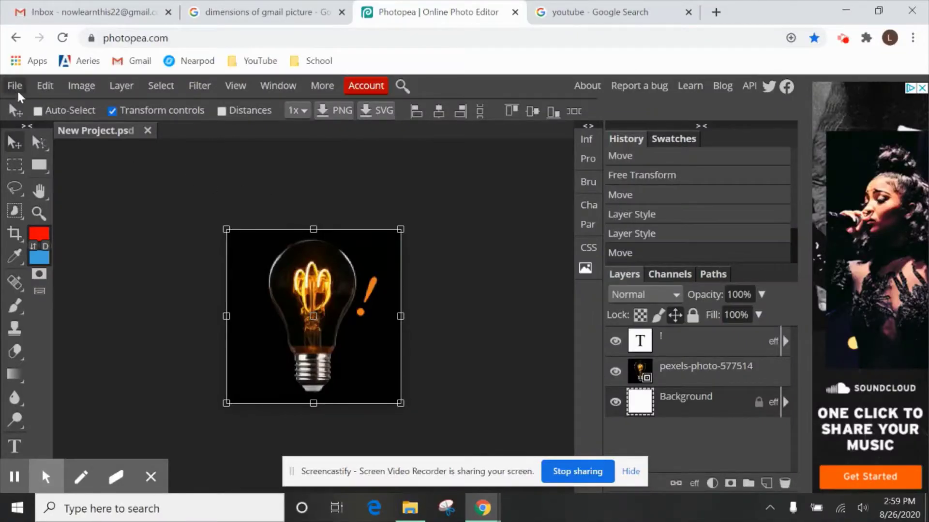
Step: Check that a new Photopea project would be 180 x 180 pixels, then return to Gmail
left_click(15, 86)
left_click(29, 106)
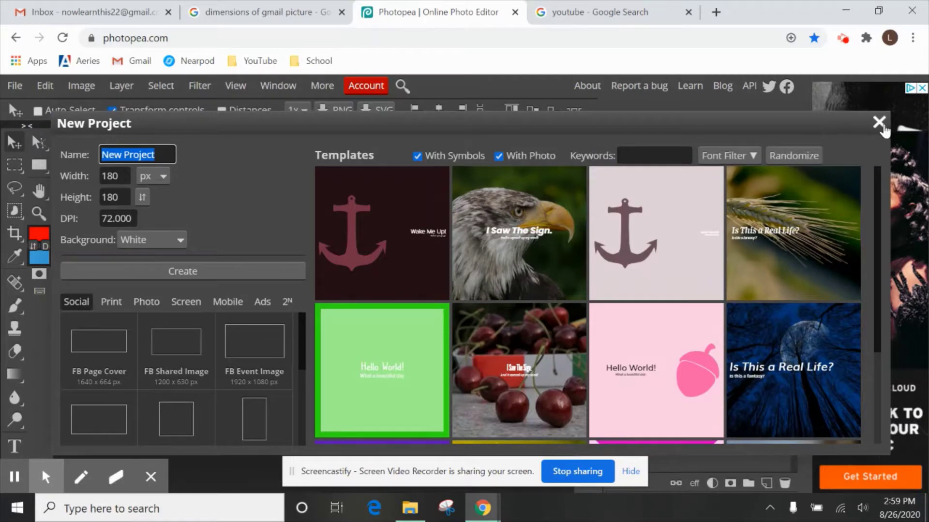
left_click(879, 121)
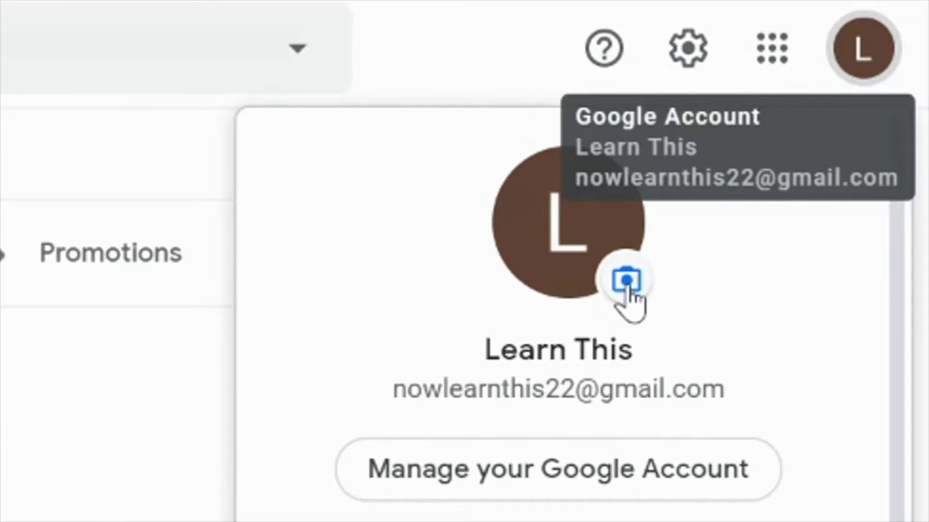
Step: Upload New Project (13), crop to the whole lightbulb picture and set it as profile photo
left_click(627, 289)
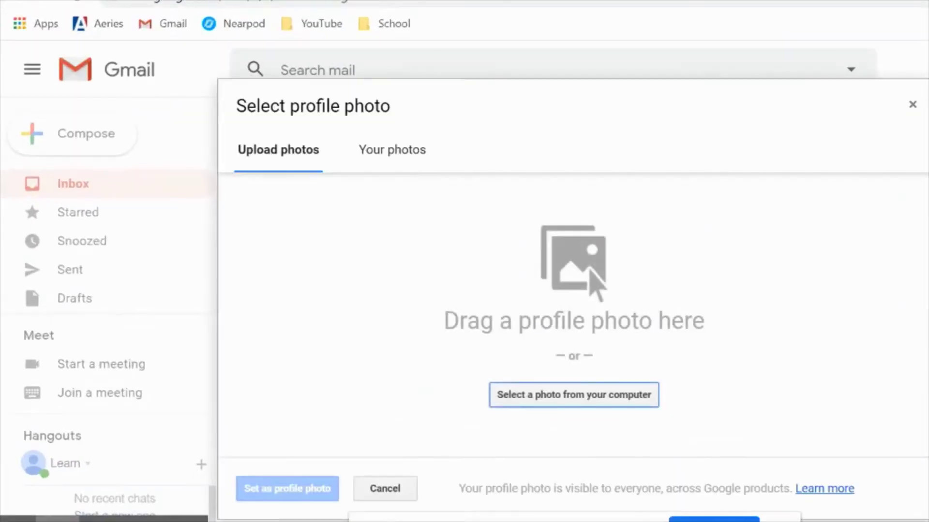
left_click(573, 391)
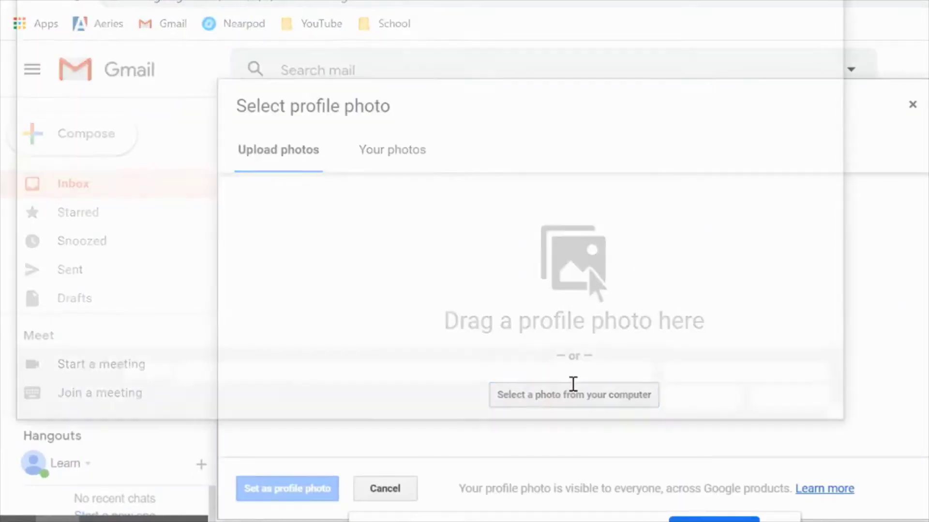
double_click(211, 80)
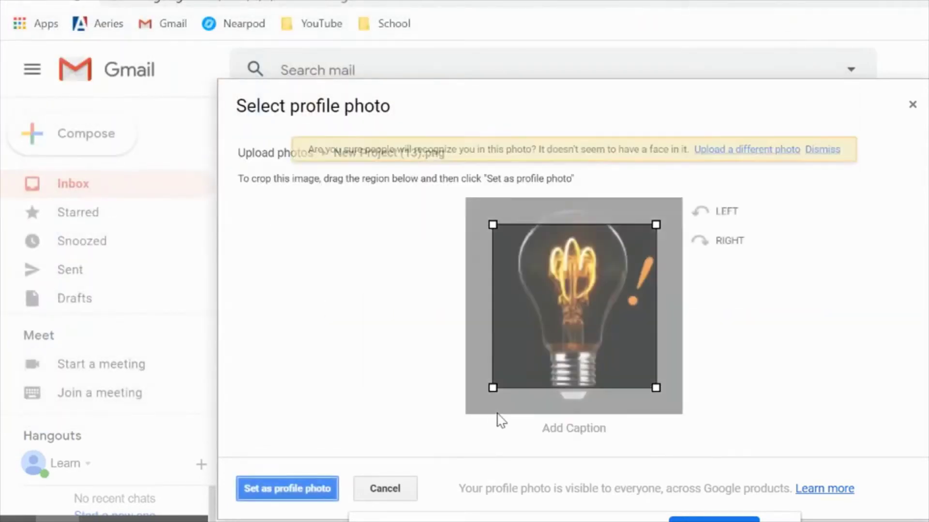
left_click(655, 387)
left_click_drag(655, 387, 682, 415)
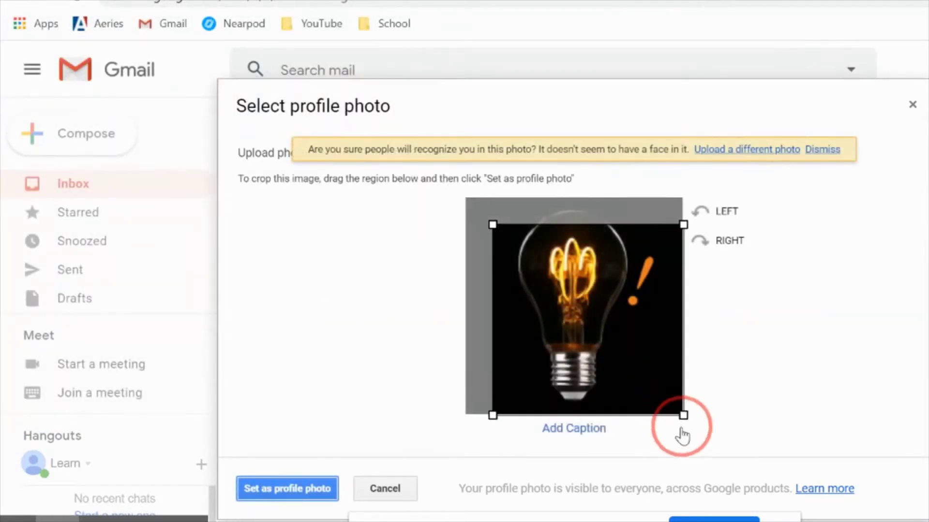
left_click_drag(493, 224, 452, 191)
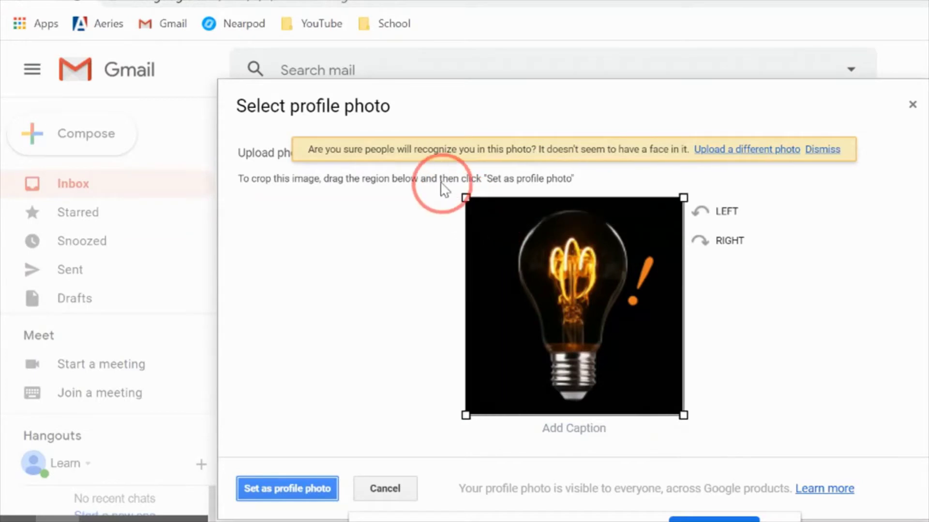
left_click(289, 491)
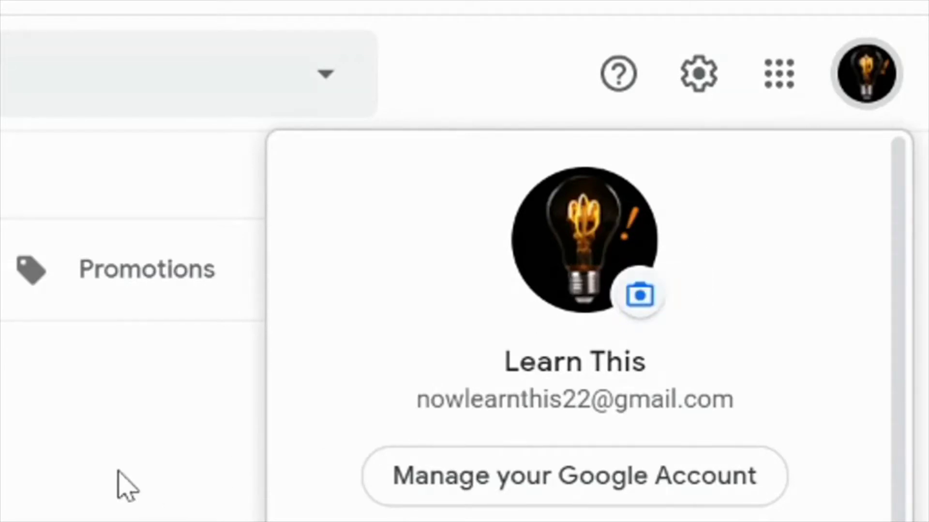
left_click(13, 440)
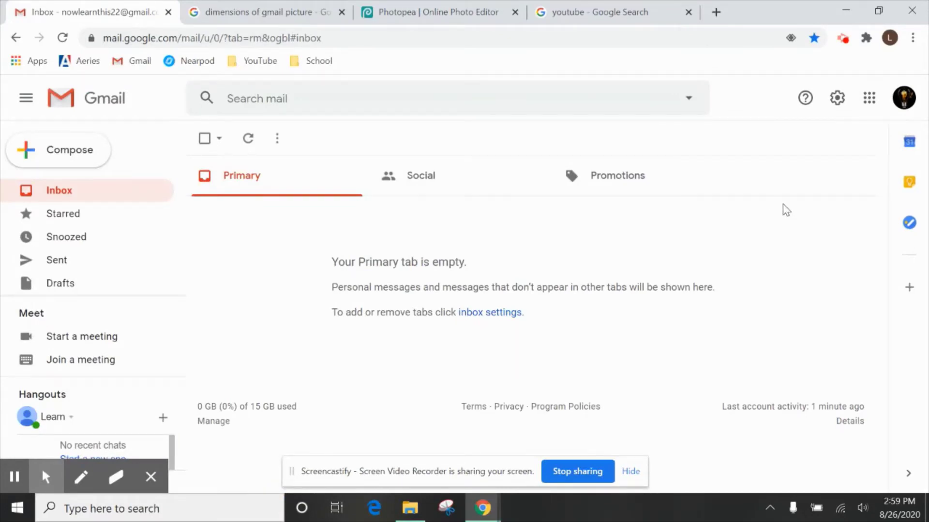
Step: Open YouTube from Google apps and begin Create a channel via Get Started
left_click(870, 104)
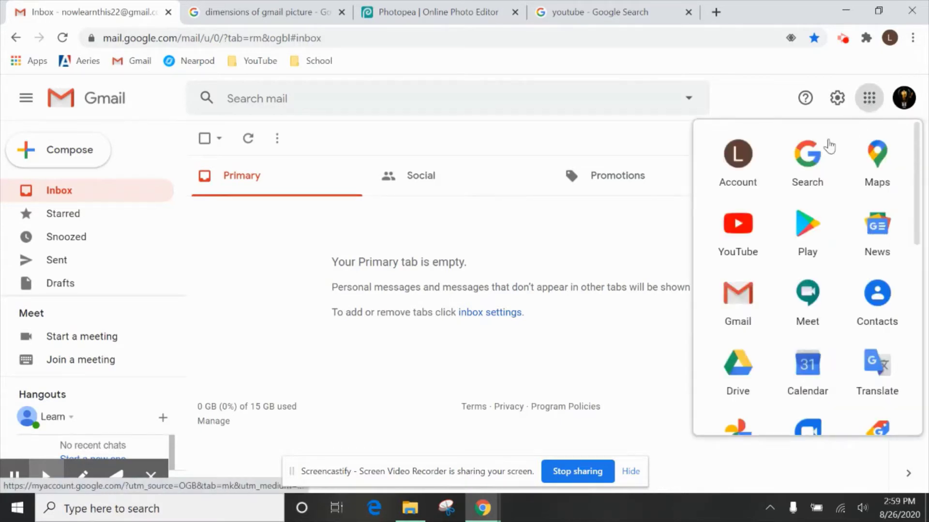
left_click(743, 243)
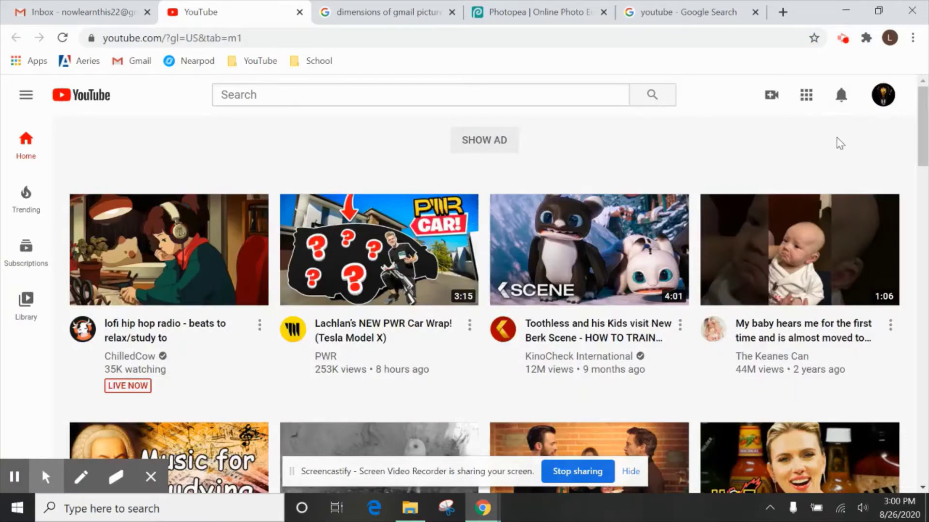
left_click(882, 97)
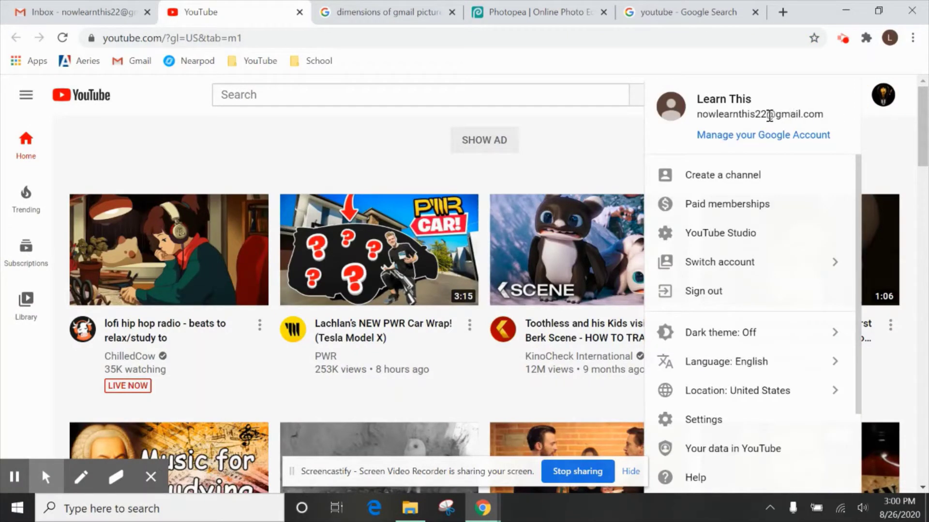
left_click(764, 176)
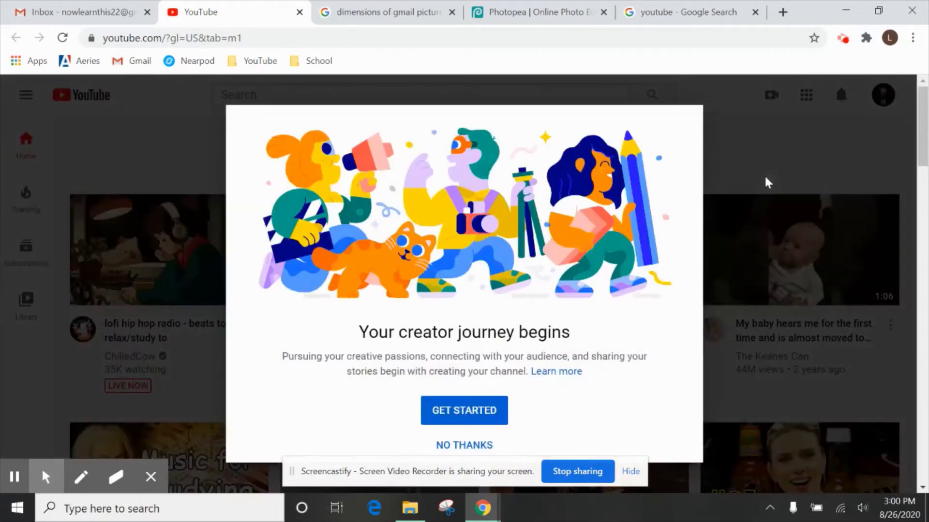
left_click(455, 416)
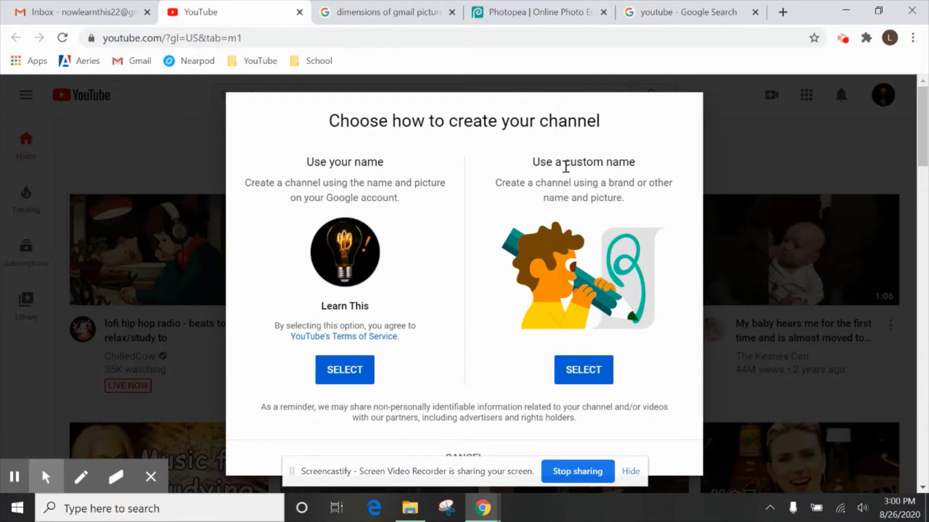
Step: Create a custom-named channel called 'Now Learn This', accepting the new-account consent
left_click(584, 375)
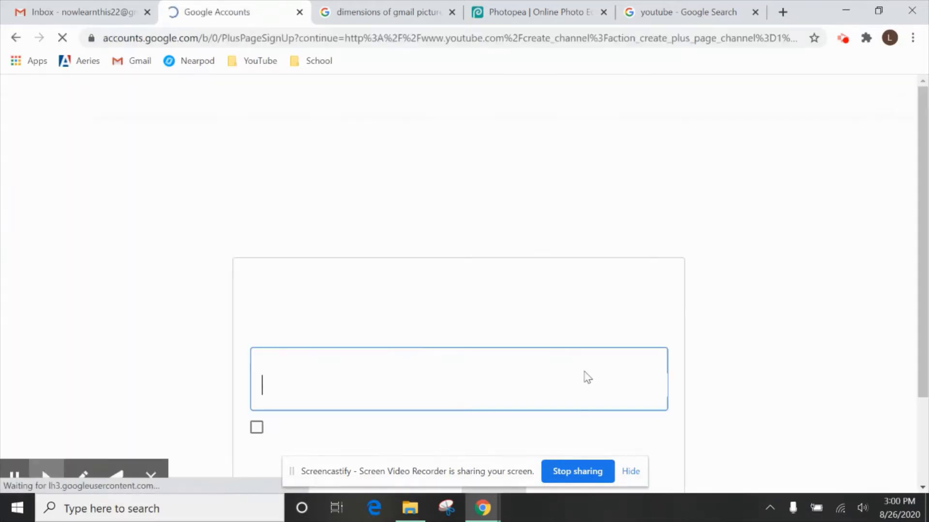
scroll(656, 234, "down", 2)
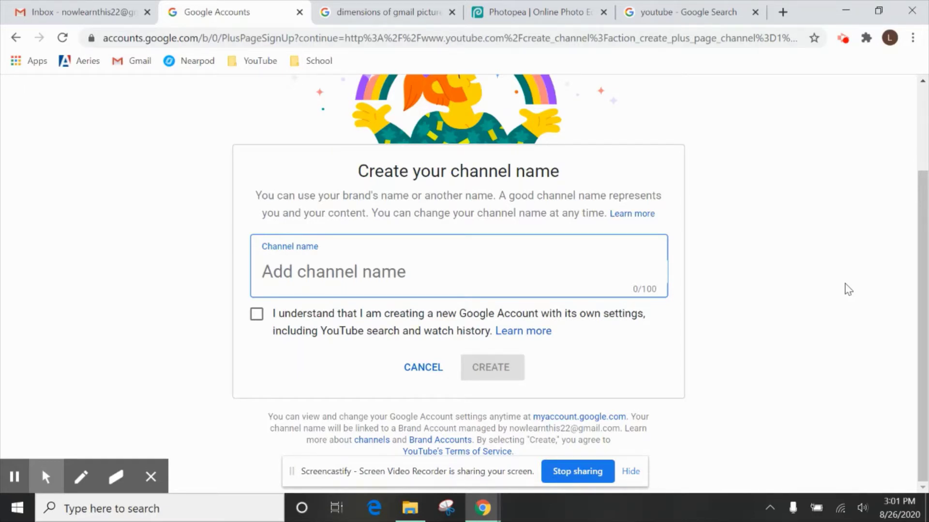
type("Now Learn")
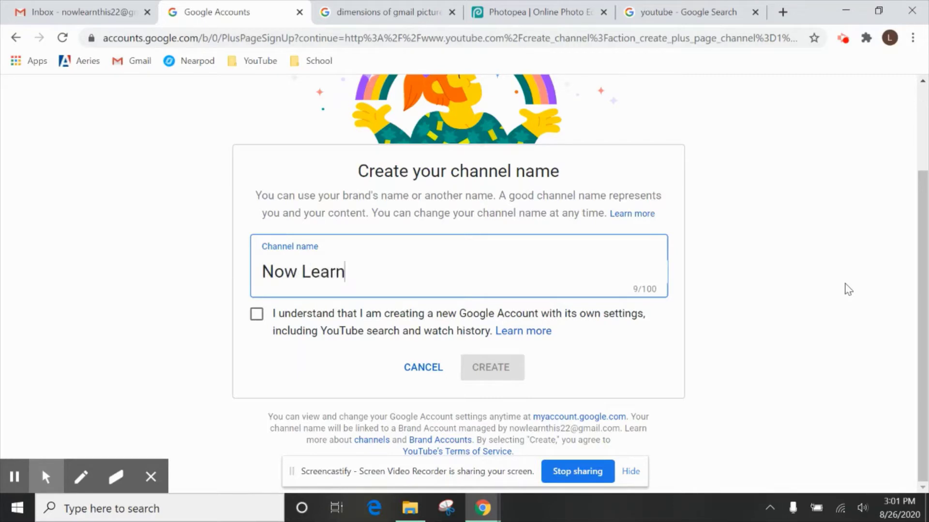
type(" This")
left_click(256, 315)
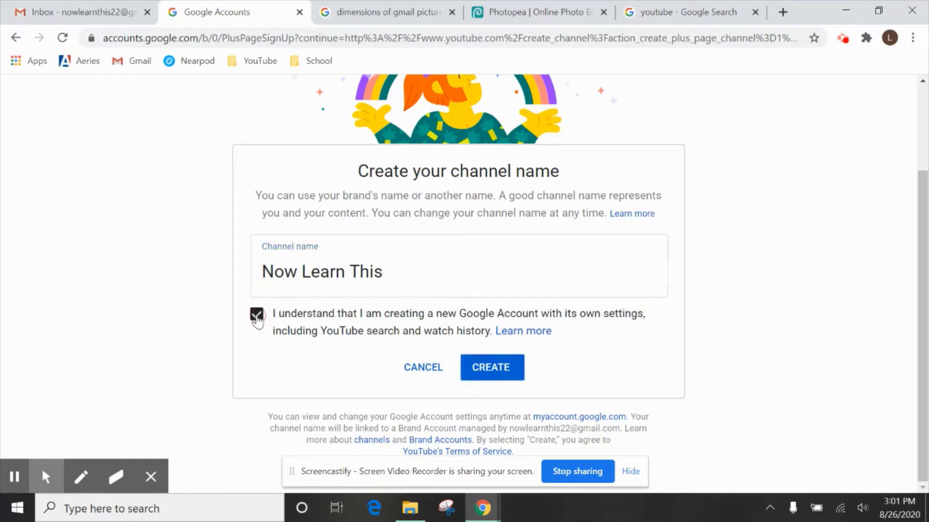
left_click(499, 369)
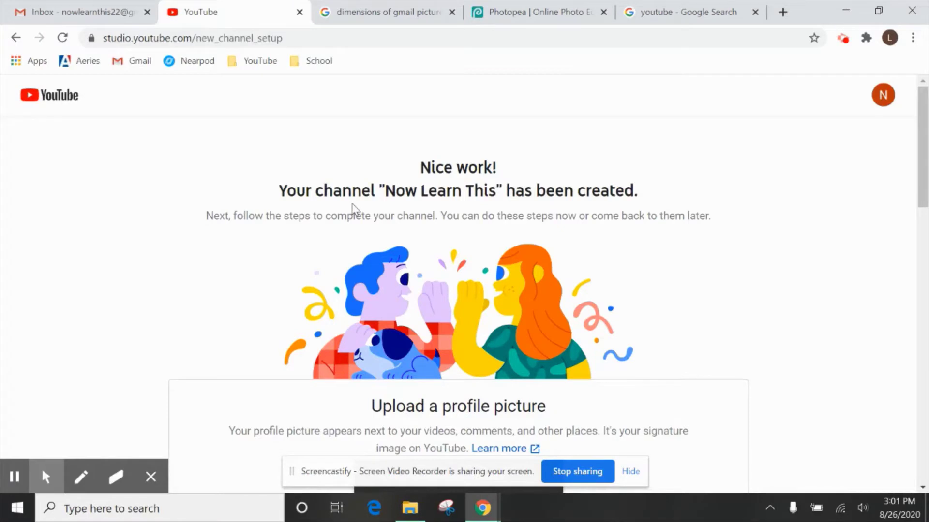
Step: Upload the New Project (13) lightbulb image as the channel's profile picture
scroll(353, 209, "down", 5)
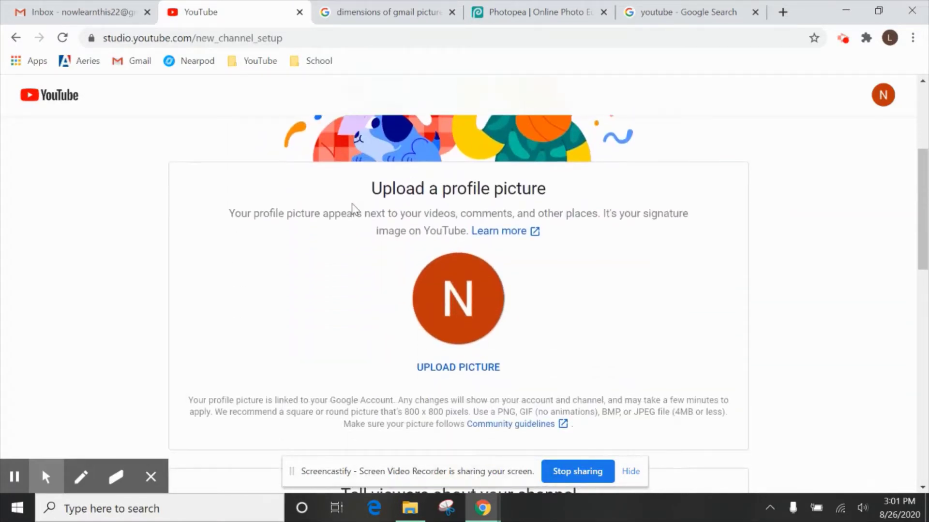
scroll(356, 256, "down", 1)
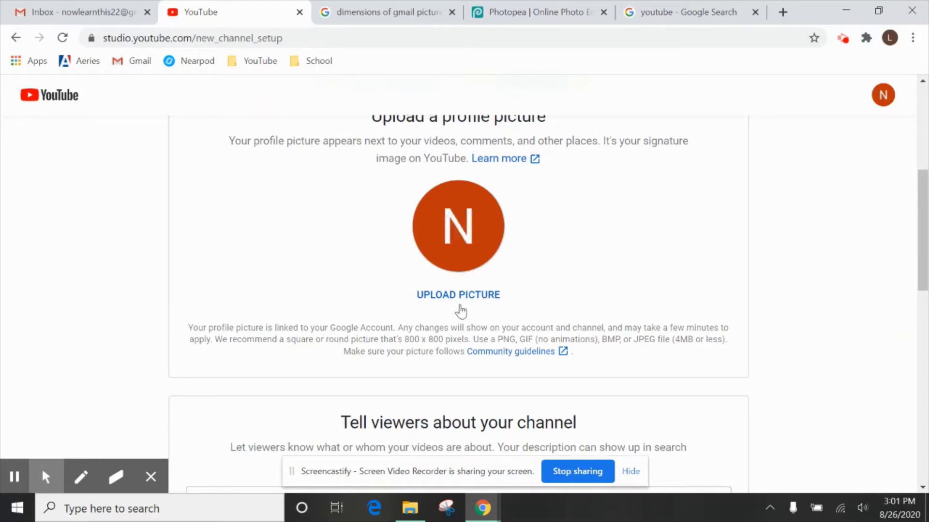
left_click(462, 228)
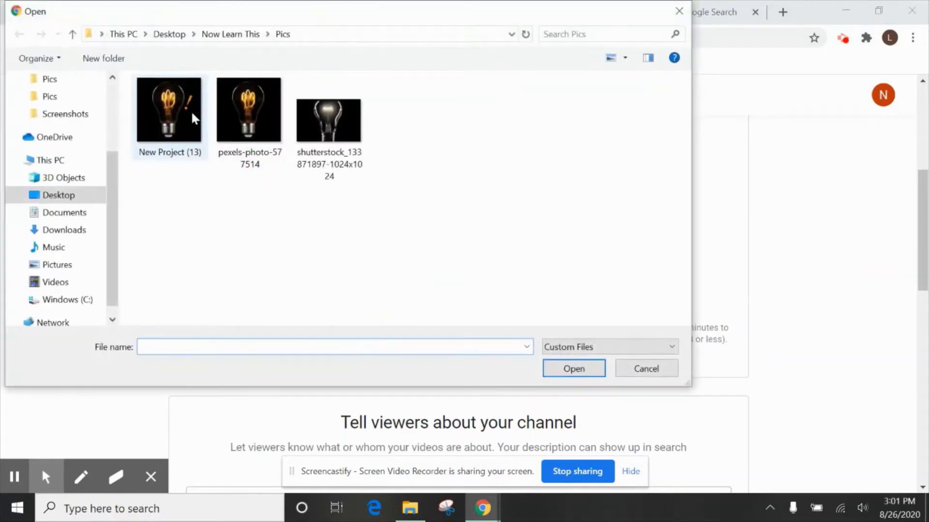
left_click(182, 109)
left_click(552, 365)
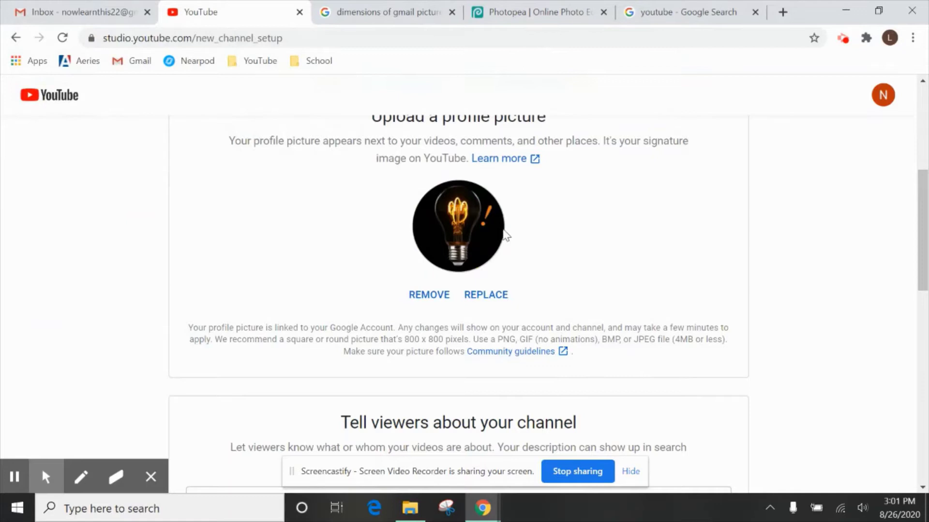
Step: Enter the description 'Each day you have a chance to learn something new. Try not to waste it!' and save
scroll(655, 287, "down", 1)
scroll(656, 288, "down", 1)
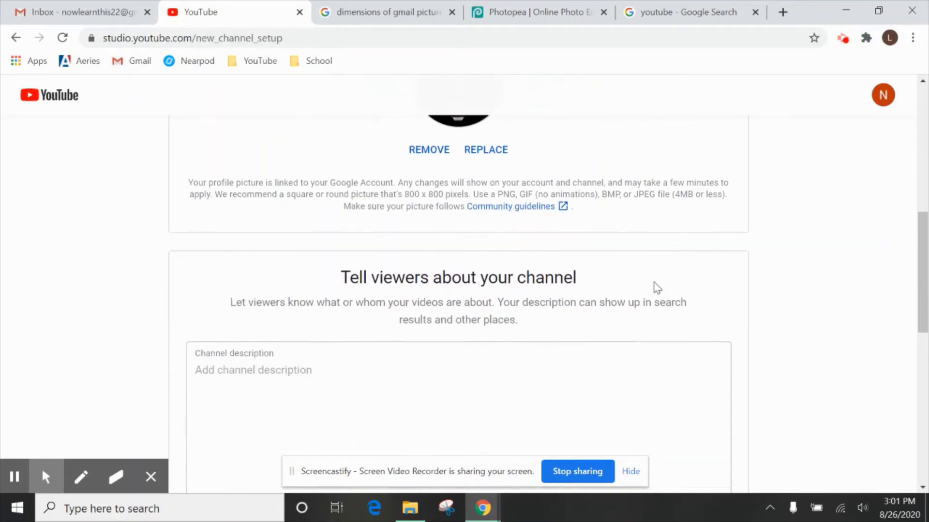
scroll(657, 288, "down", 2)
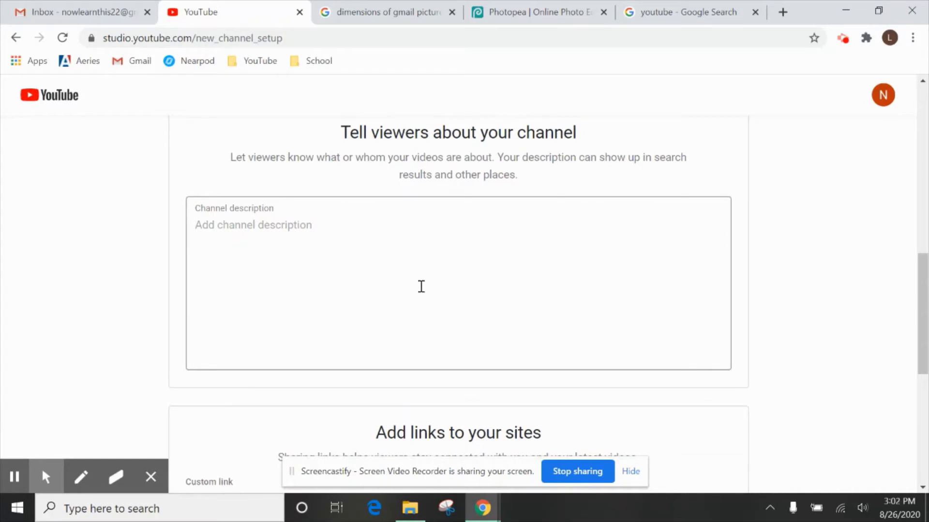
left_click(393, 239)
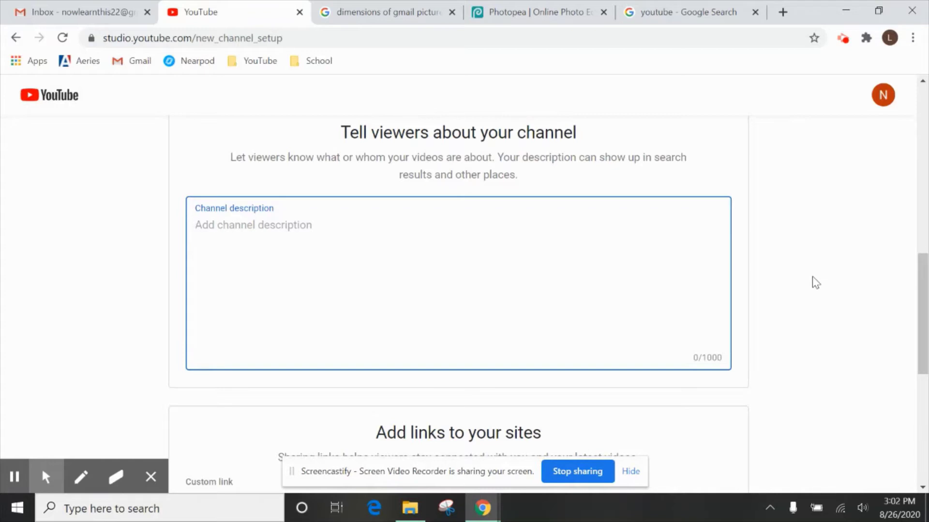
left_click(15, 478)
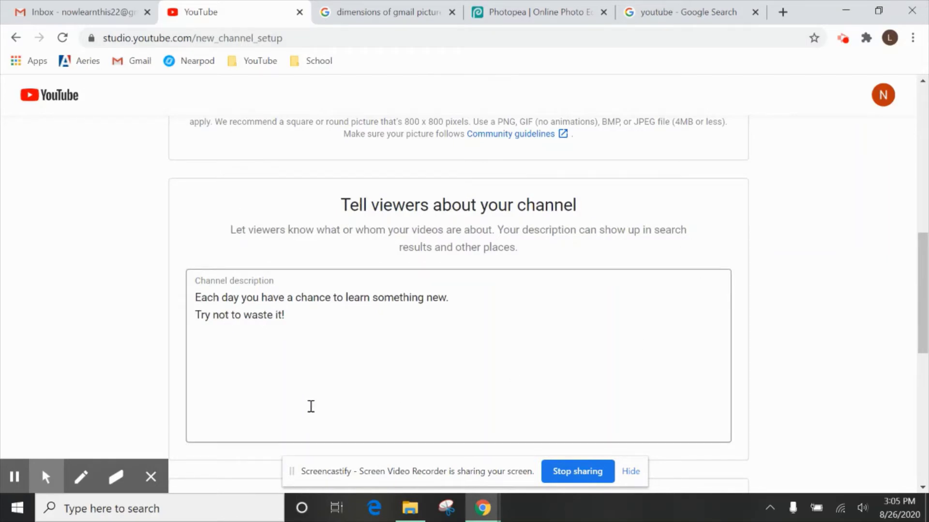
left_click(455, 340)
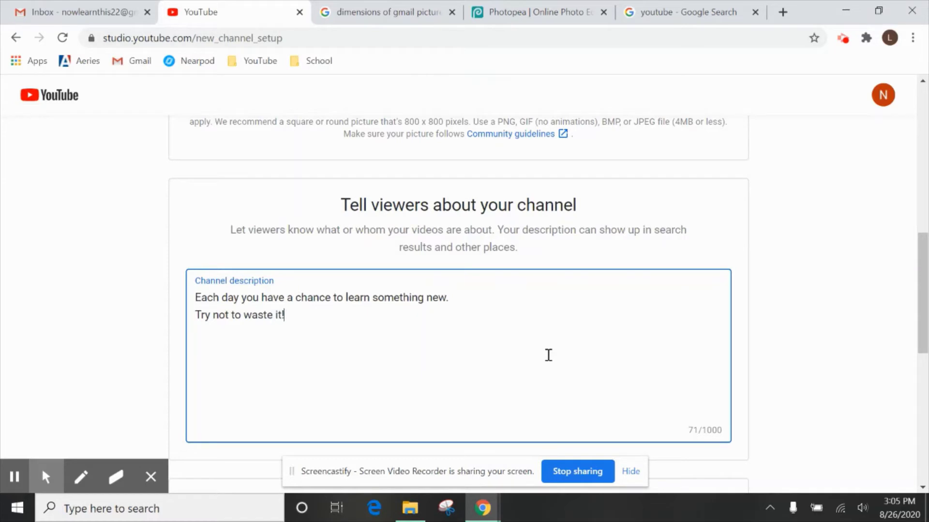
scroll(529, 325, "down", 7)
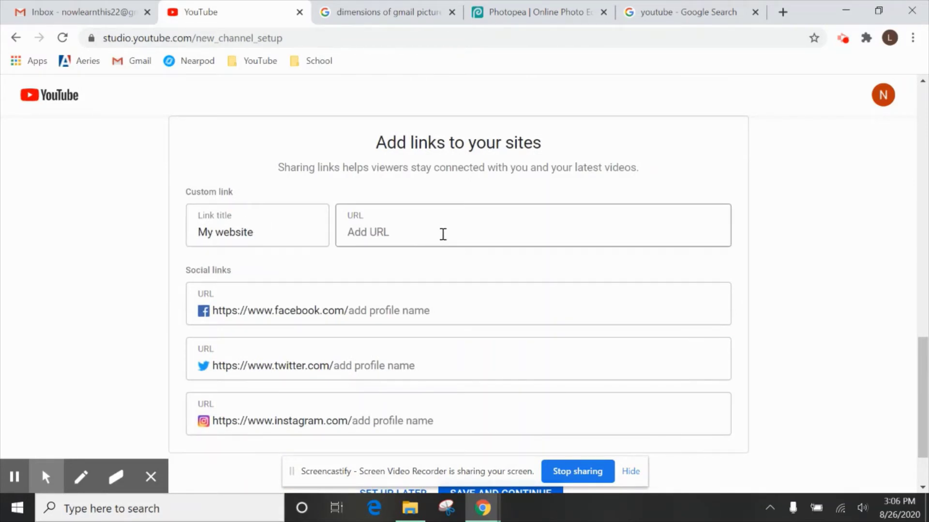
scroll(440, 234, "down", 1)
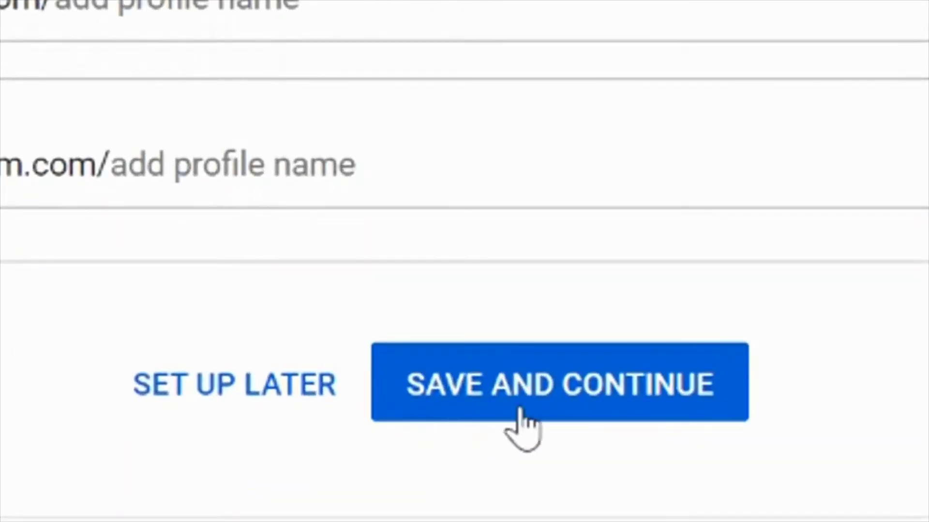
left_click(547, 406)
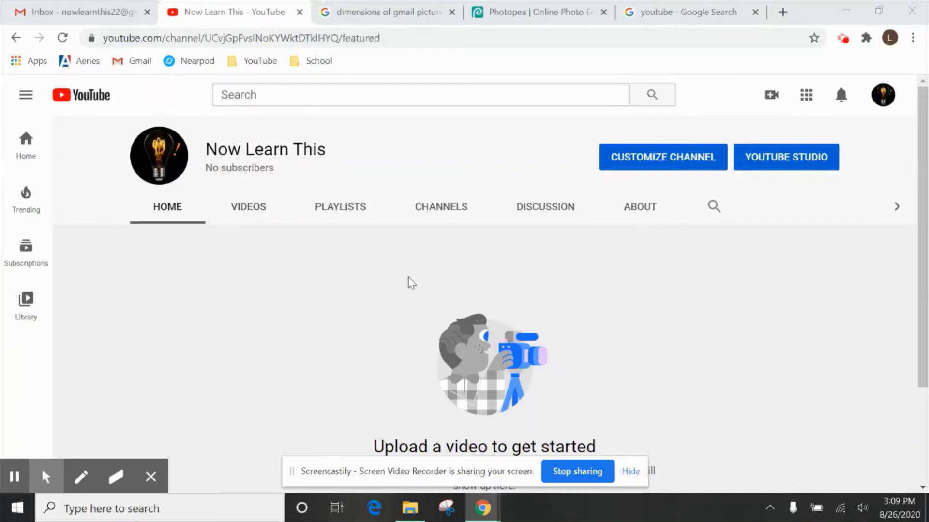
Step: Open Customize Channel and choose Add channel art on the banner area
scroll(411, 283, "down", 3)
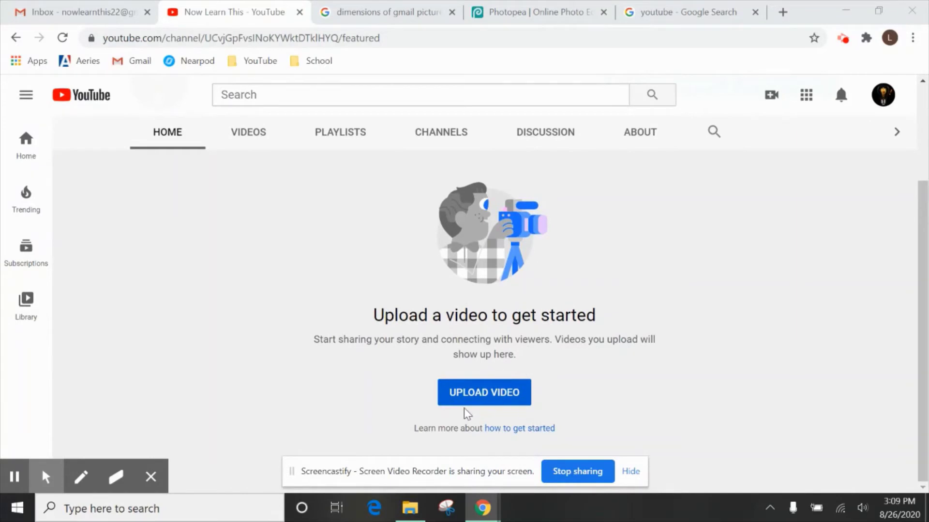
scroll(463, 409, "up", 3)
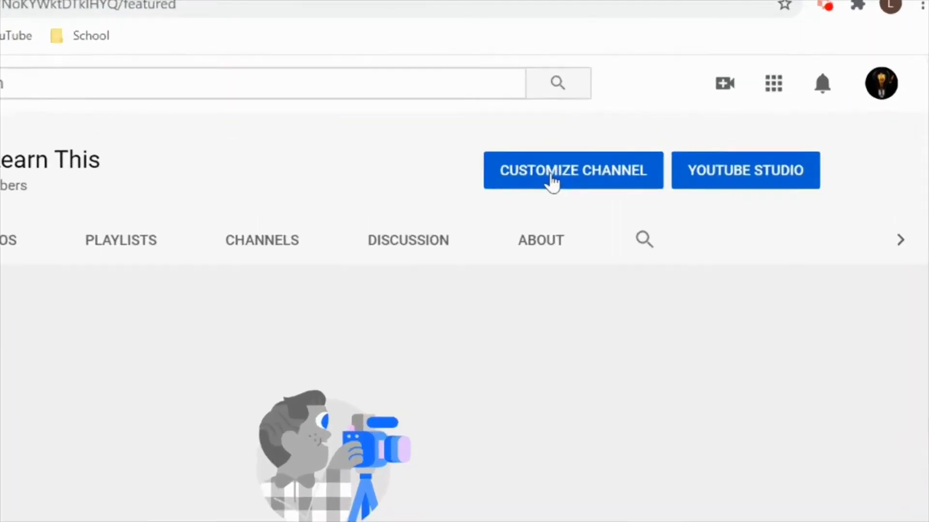
left_click(551, 181)
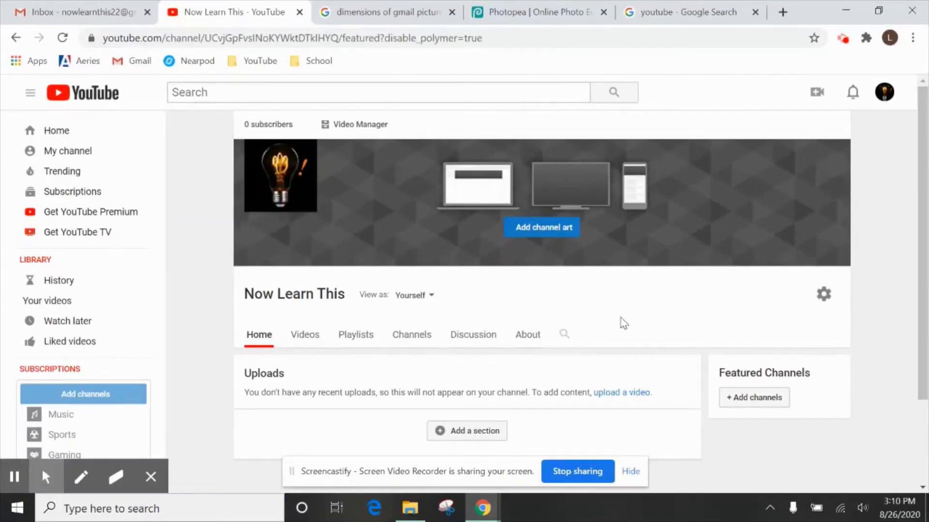
mouse_move(556, 228)
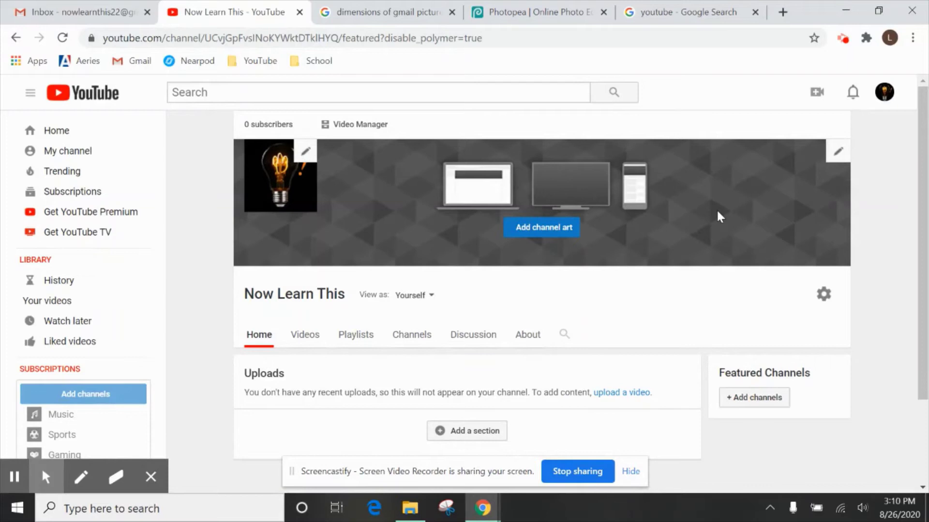
left_click(552, 228)
scroll(688, 208, "down", 1)
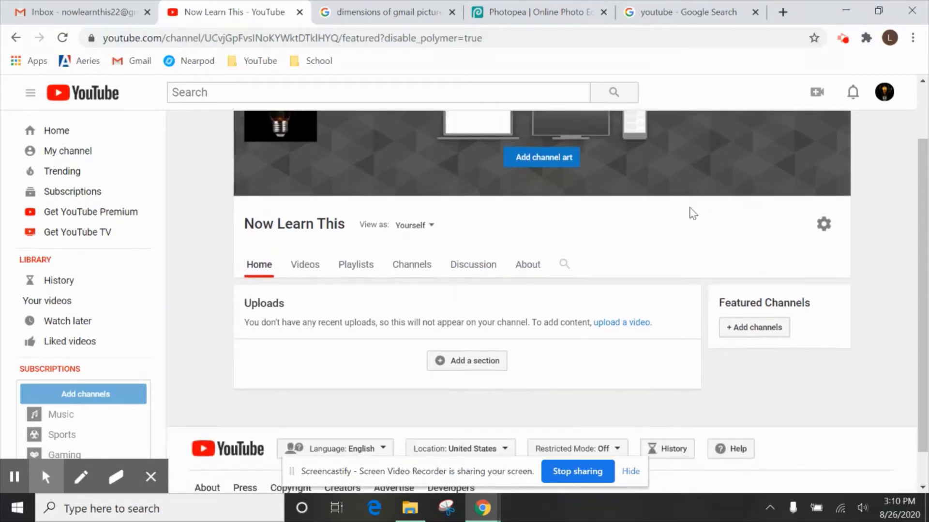
Step: Go from the channel's Videos tab to its About tab
left_click(308, 267)
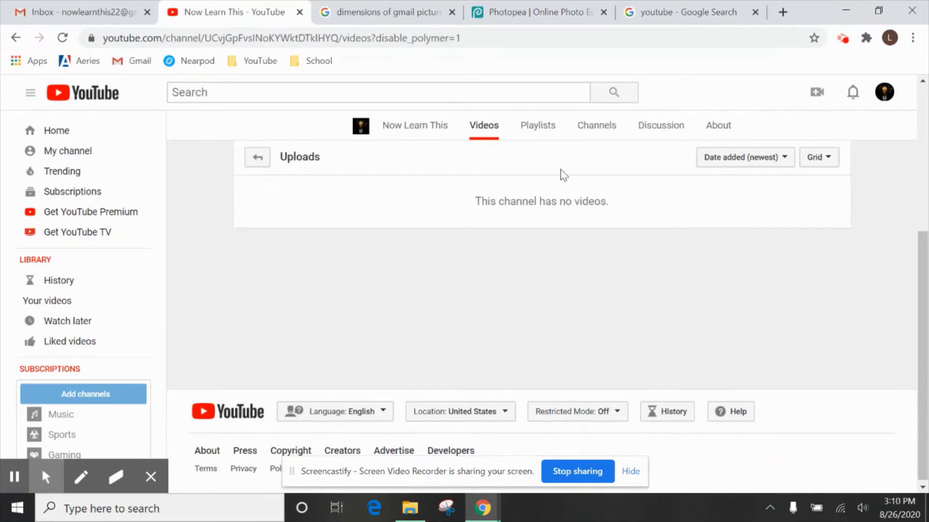
left_click(719, 127)
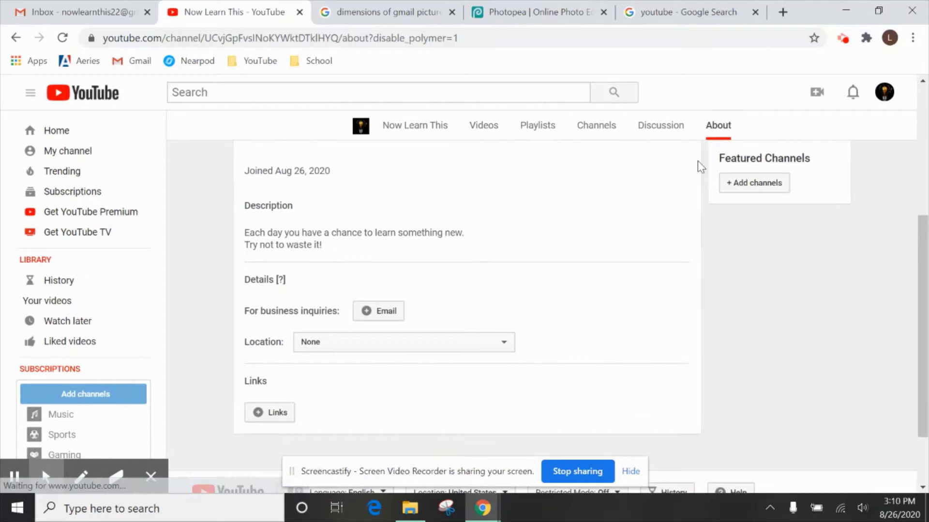
mouse_move(270, 234)
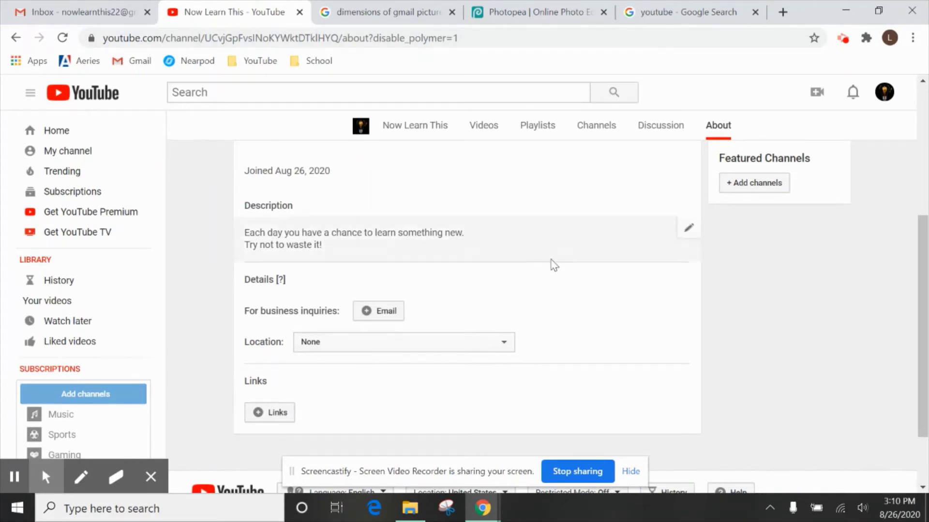
Step: Set the channel location to United States
left_click(510, 343)
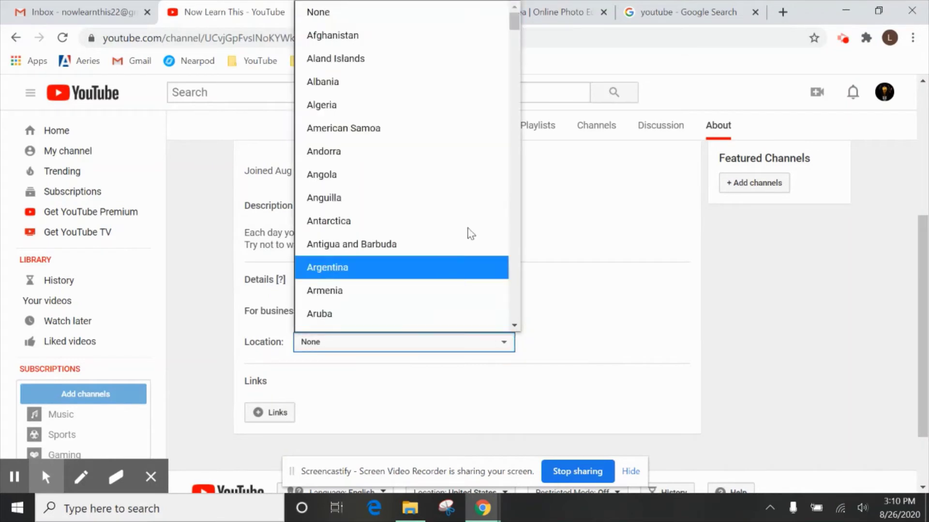
scroll(447, 145, "down", 20)
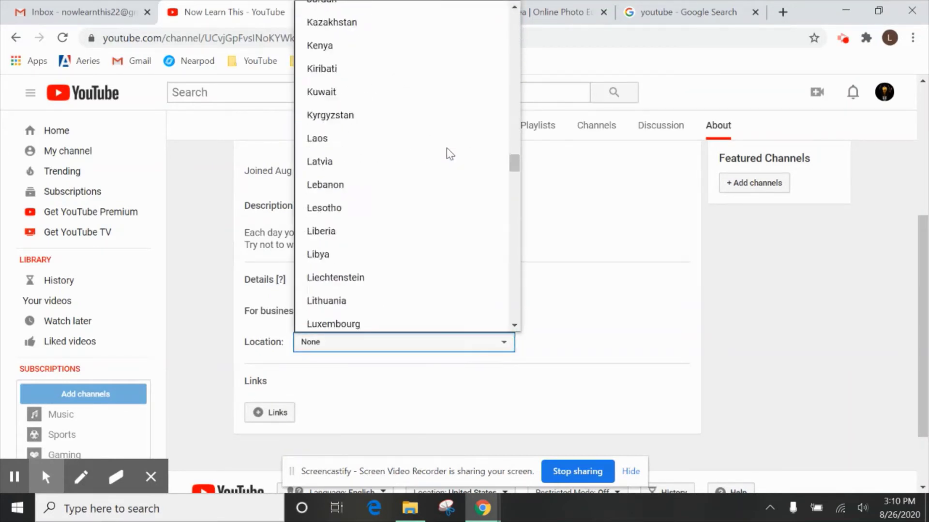
scroll(446, 149, "down", 20)
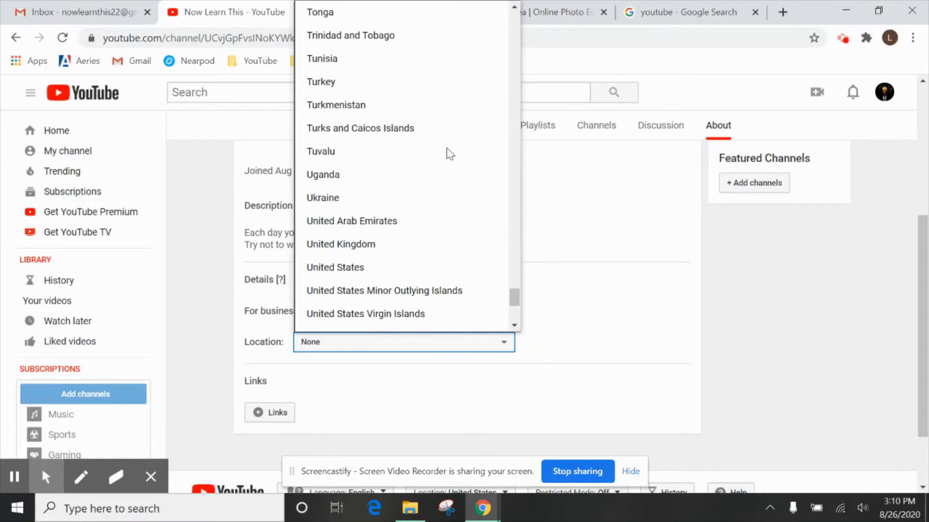
left_click(434, 275)
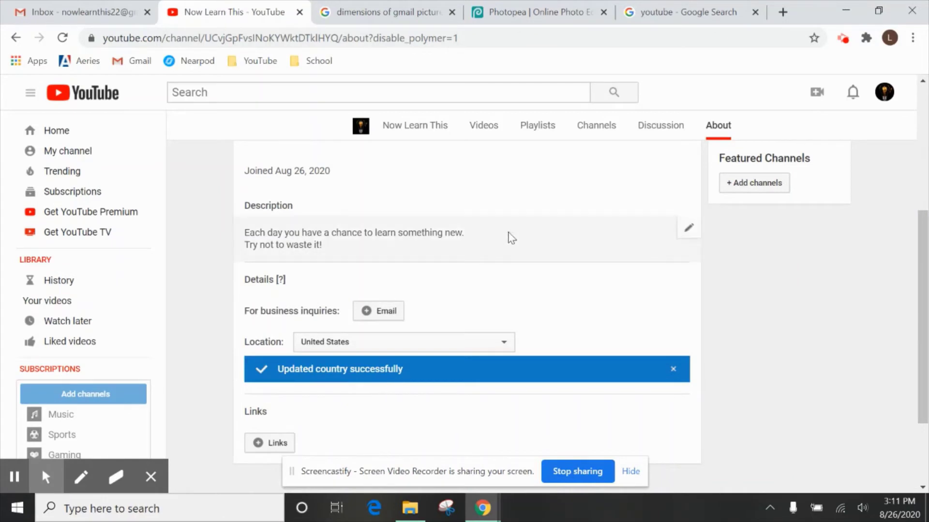
Step: Paste the business contact e-mail as the business inquiries address and save it
left_click(378, 311)
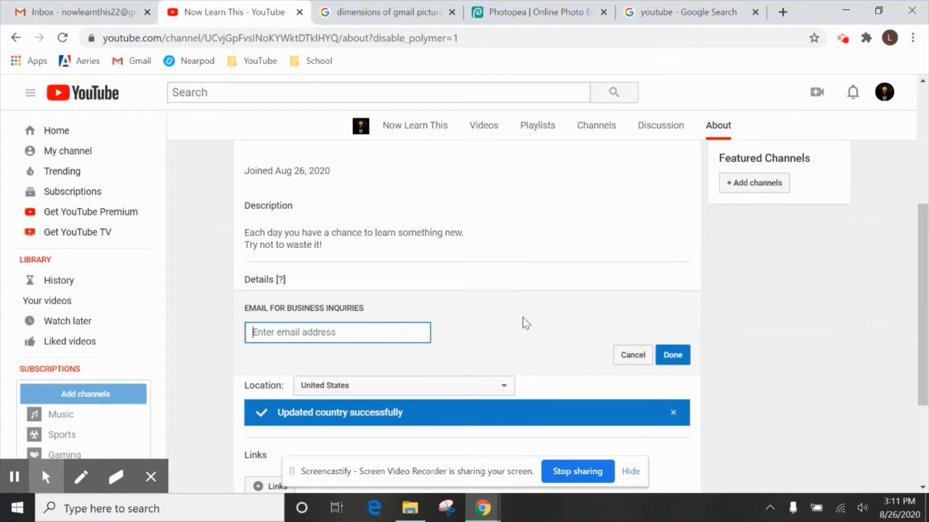
key("ctrl+v")
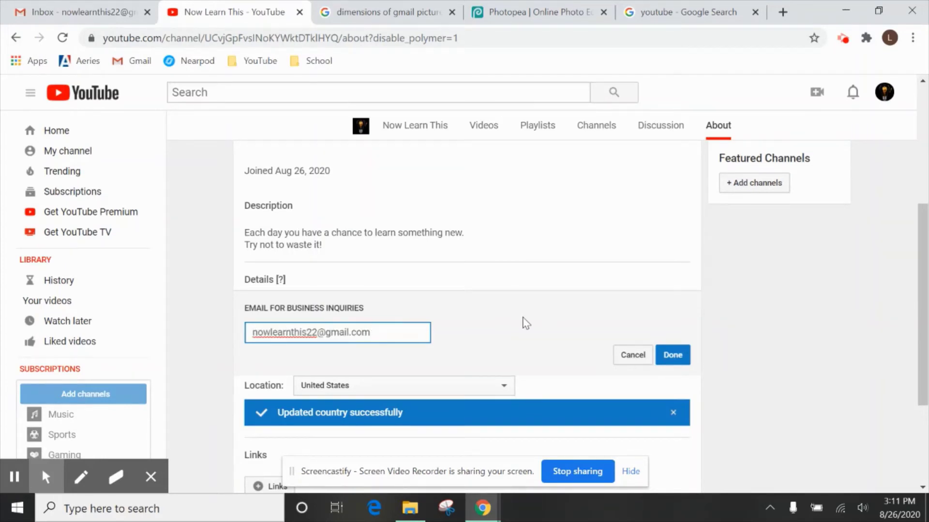
left_click(676, 356)
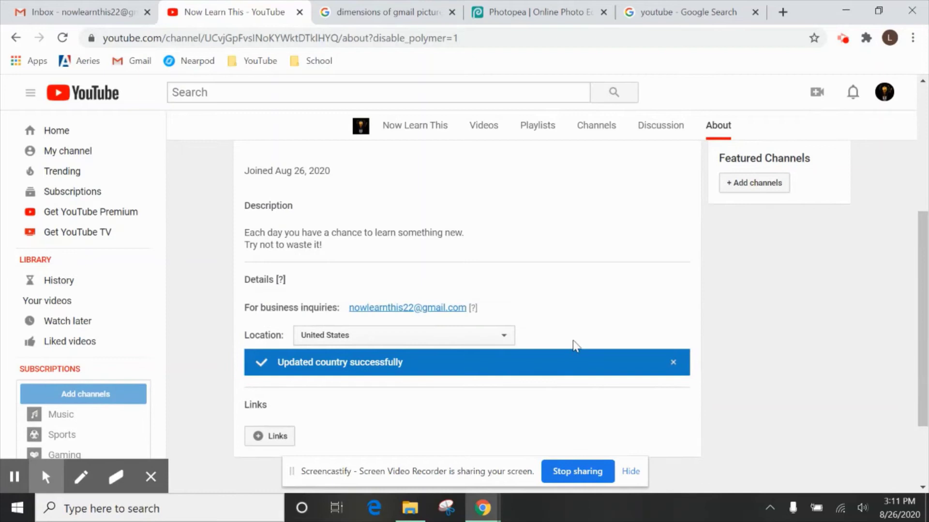
scroll(763, 385, "up", 5)
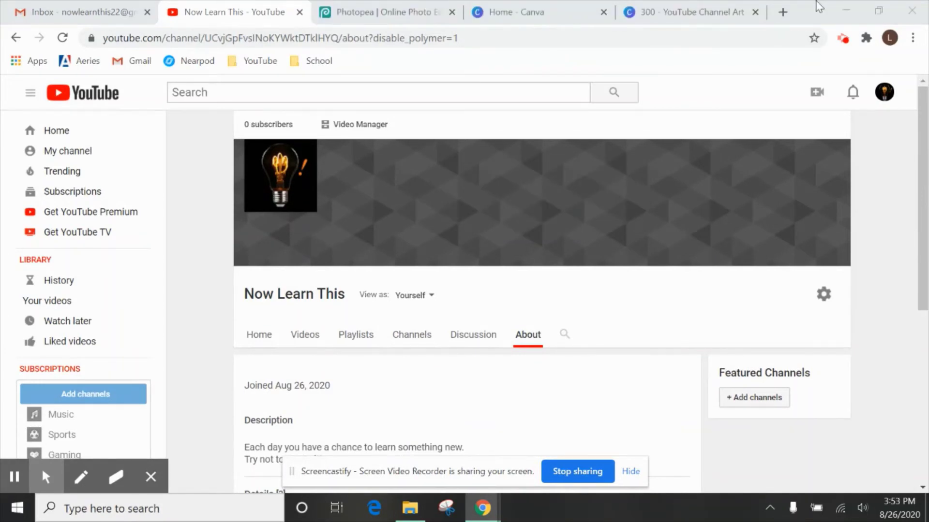
Step: Open YouTube's Edit channel art dialog (2560 x 1440 recommended), then switch to the Canva home tab
mouse_move(625, 210)
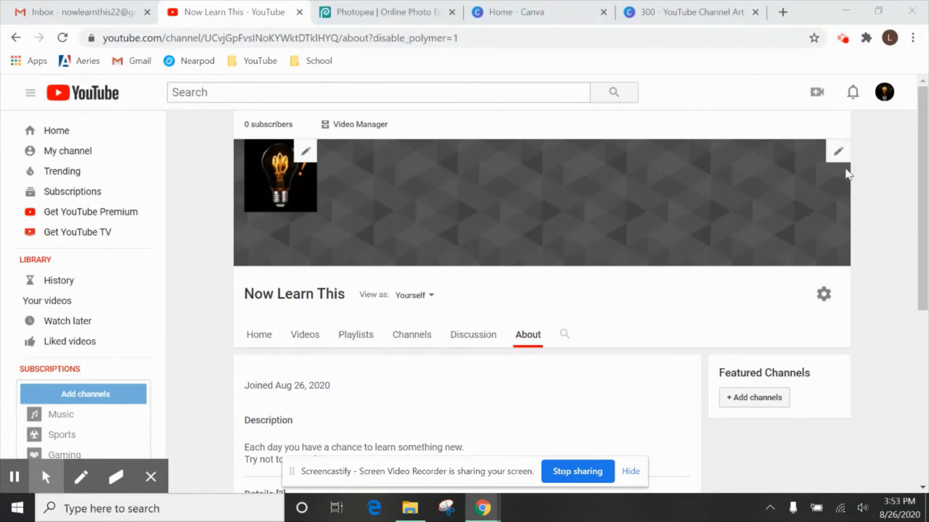
left_click(837, 154)
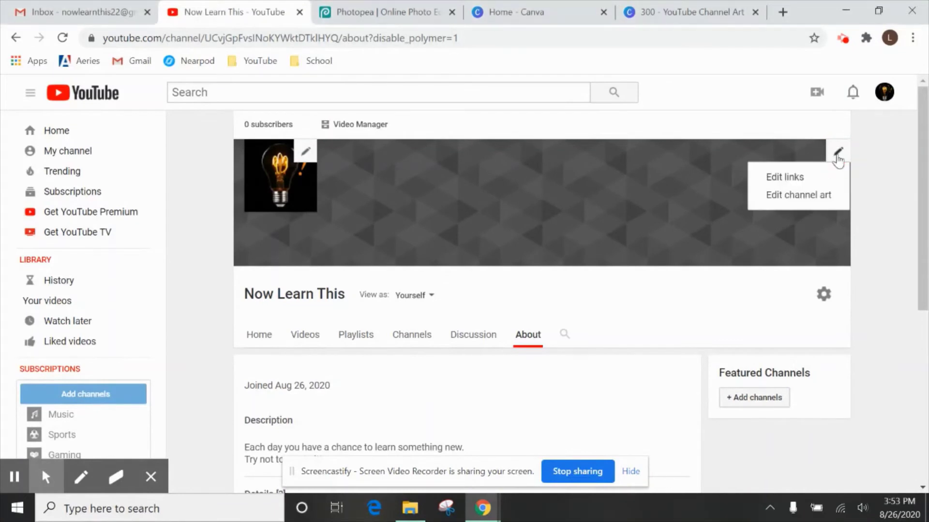
left_click(807, 195)
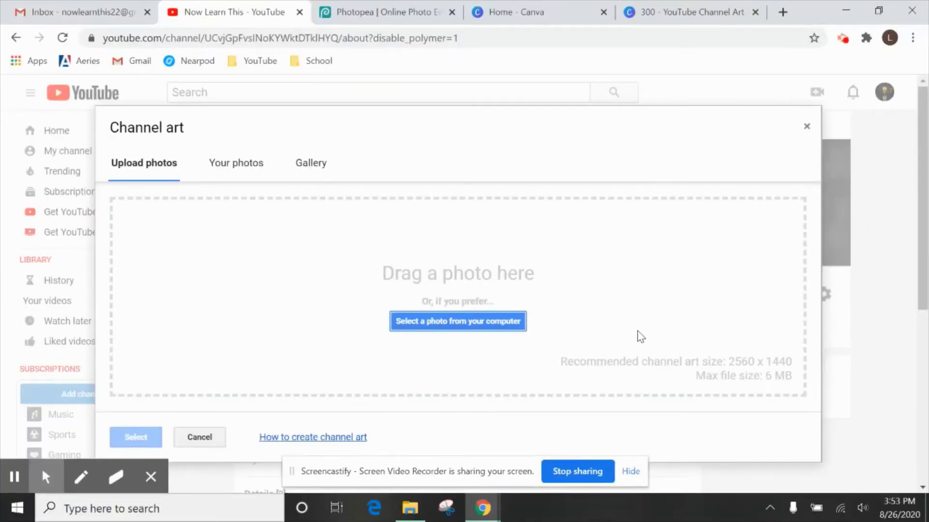
left_click(528, 12)
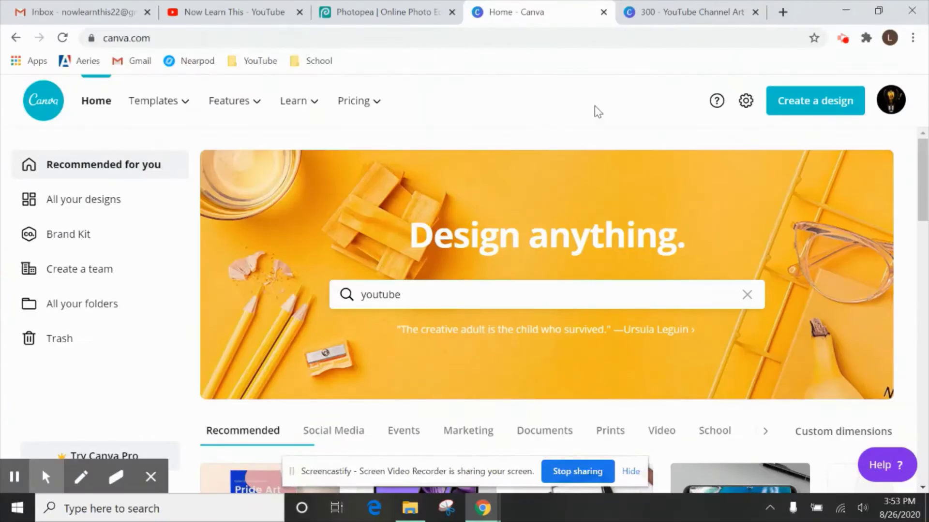
Step: Search Canva's design types for 'youtube' and create a blank YouTube Channel Art design
left_click(805, 114)
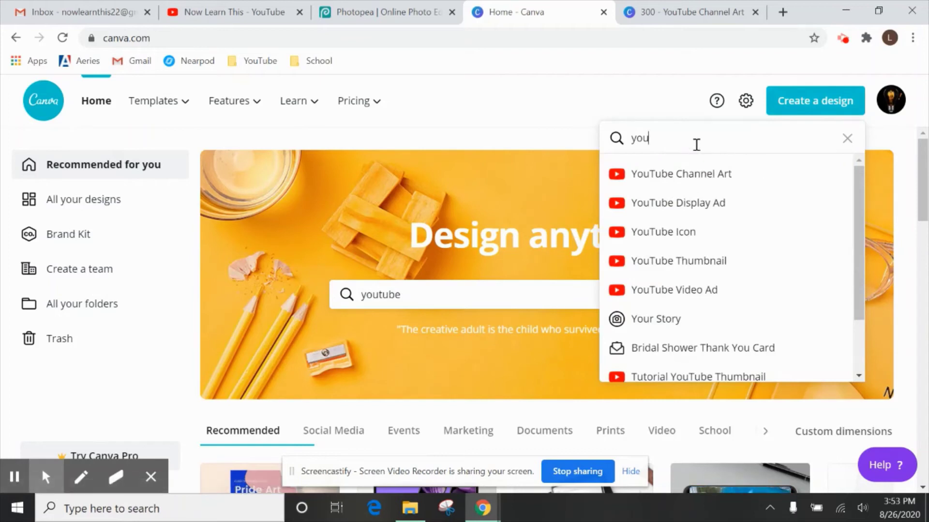
key("BackSpace")
key("BackSpace")
key("BackSpace")
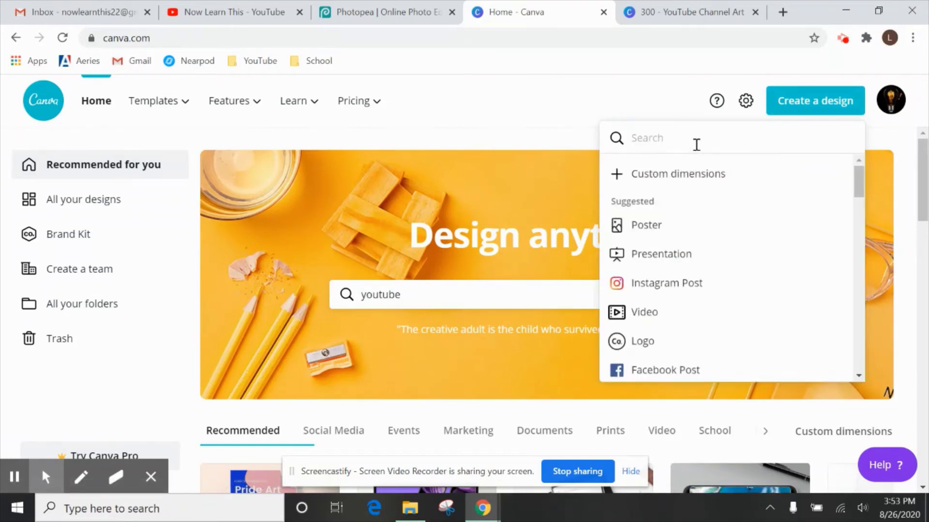
type("youtube")
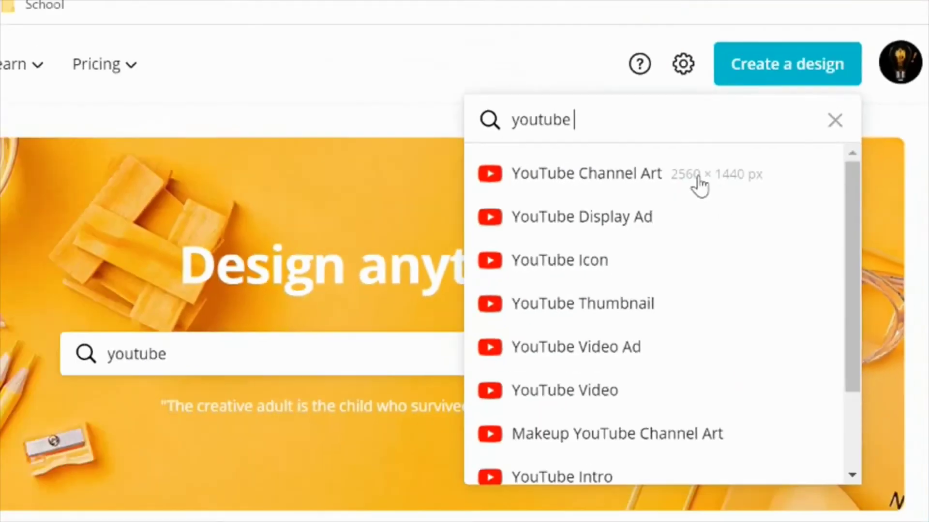
left_click(539, 184)
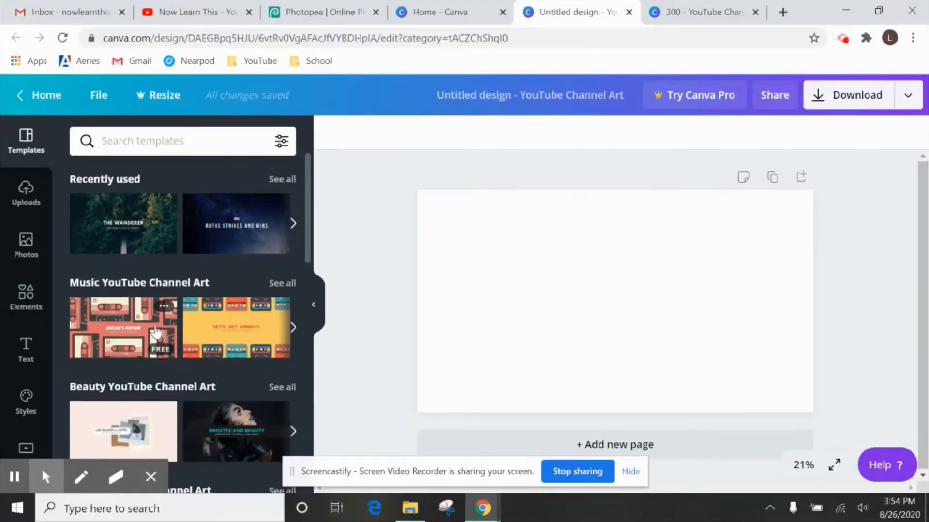
scroll(186, 326, "down", 2)
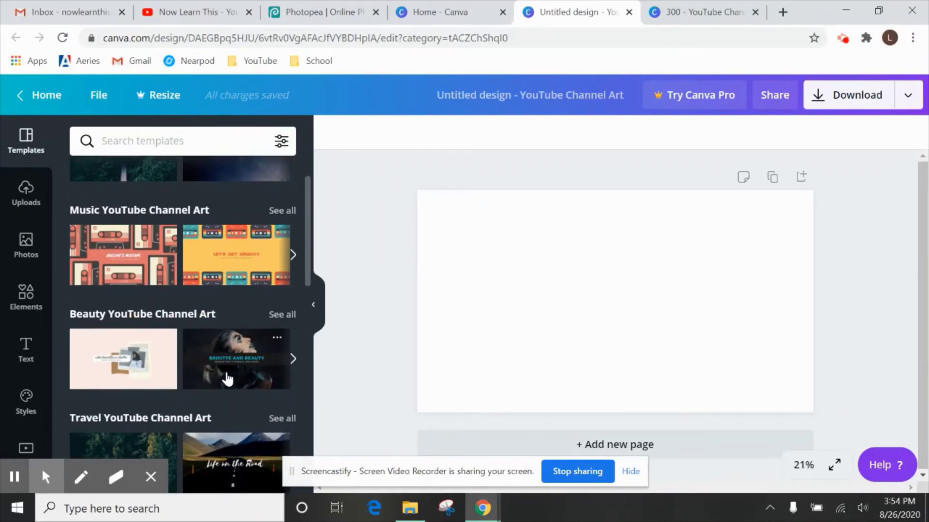
Step: Drop The Wanderer template onto the blank design, then switch to the '300 - YouTube Channel Art' design
scroll(175, 367, "up", 2)
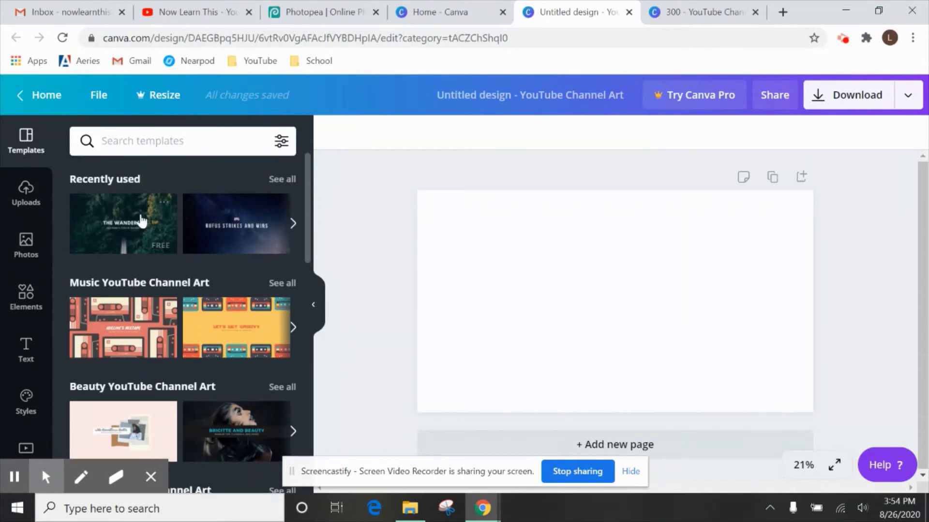
left_click_drag(131, 233, 547, 279)
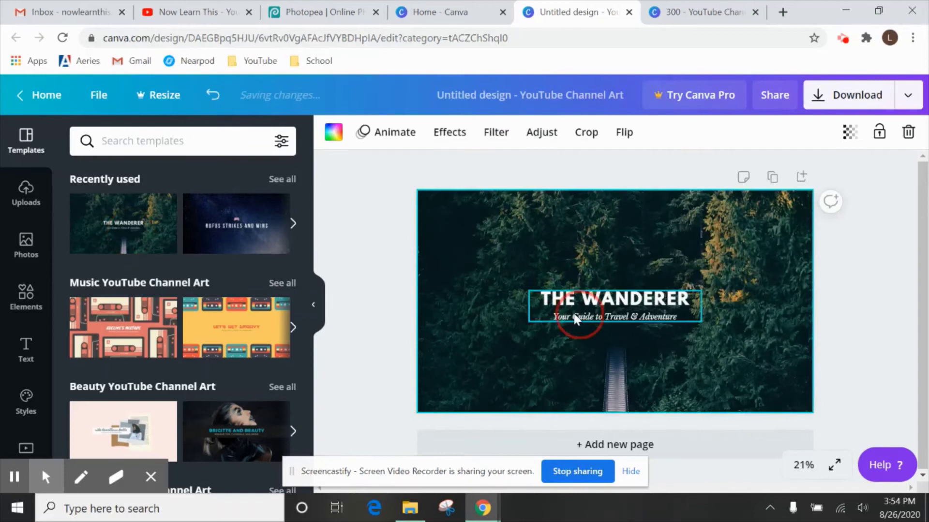
left_click(608, 296)
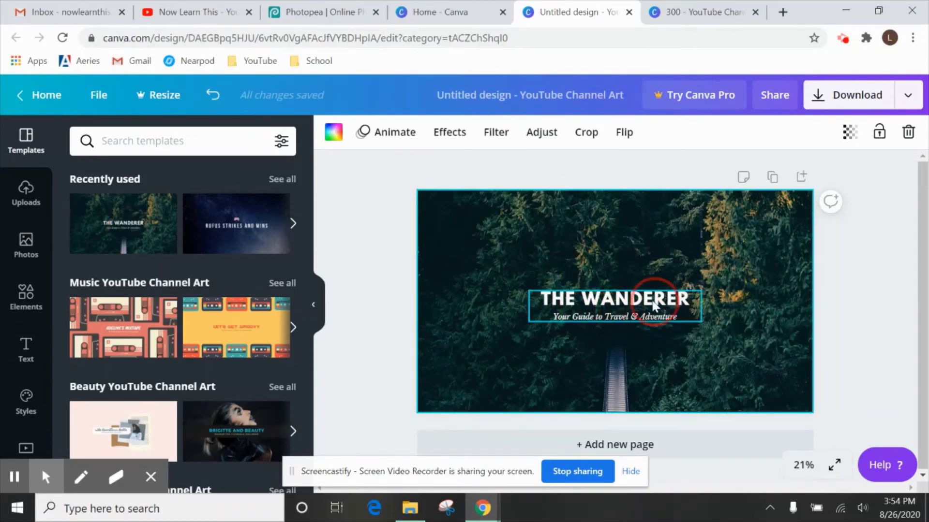
left_click(420, 257)
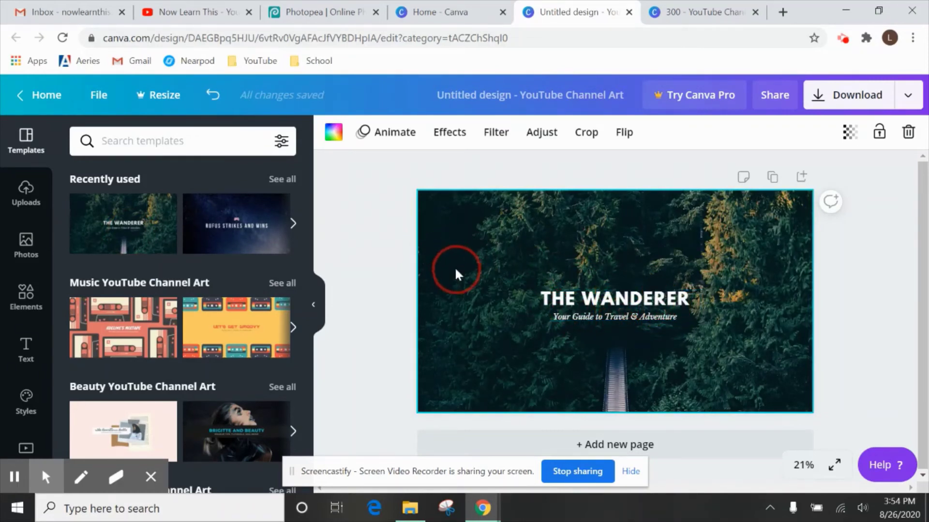
left_click(710, 19)
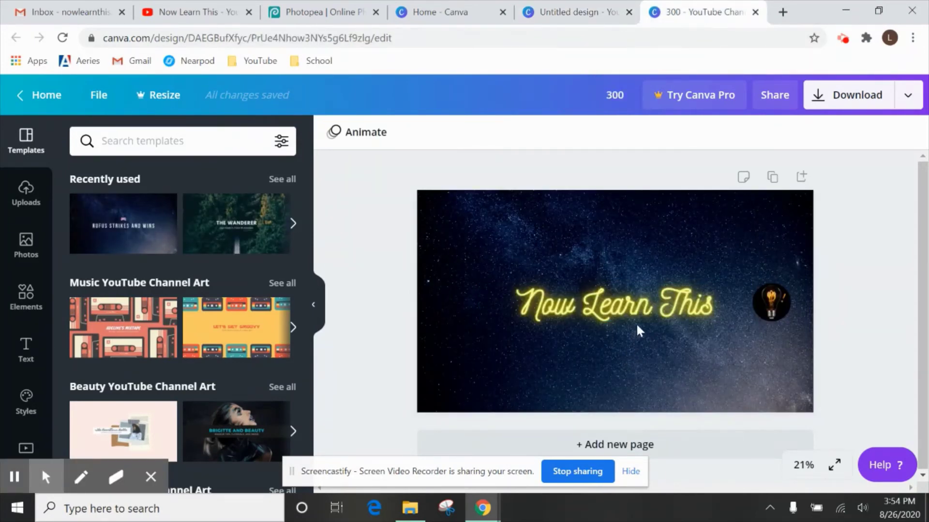
Step: Download the Now Learn This starry banner from Canva with file type JPG
left_click(908, 95)
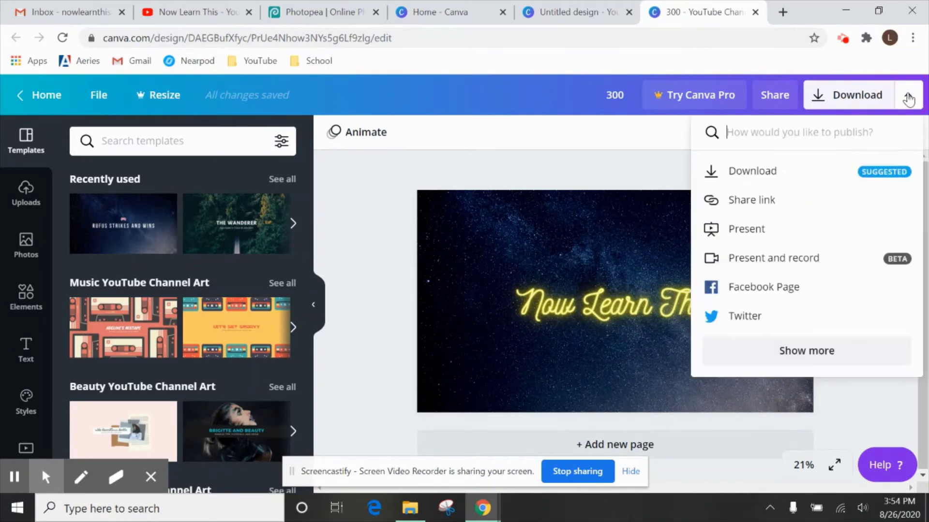
left_click(804, 176)
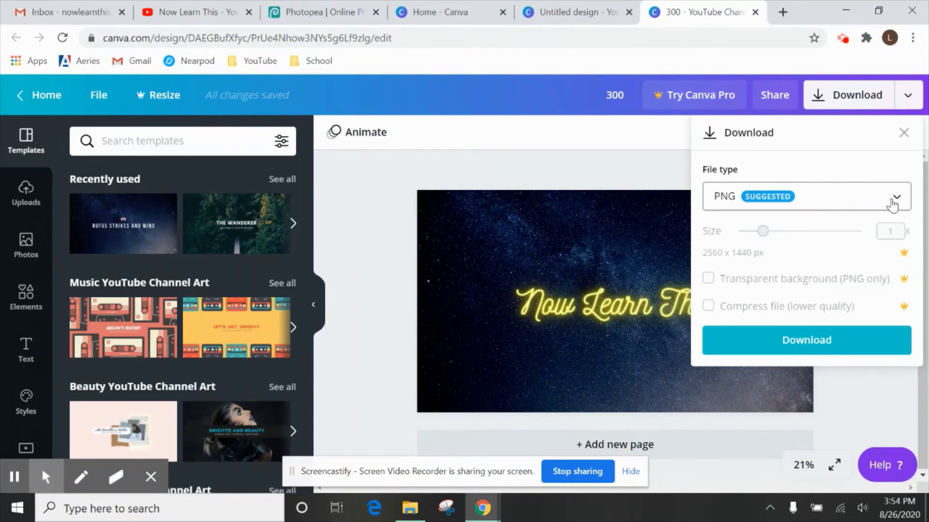
left_click(894, 198)
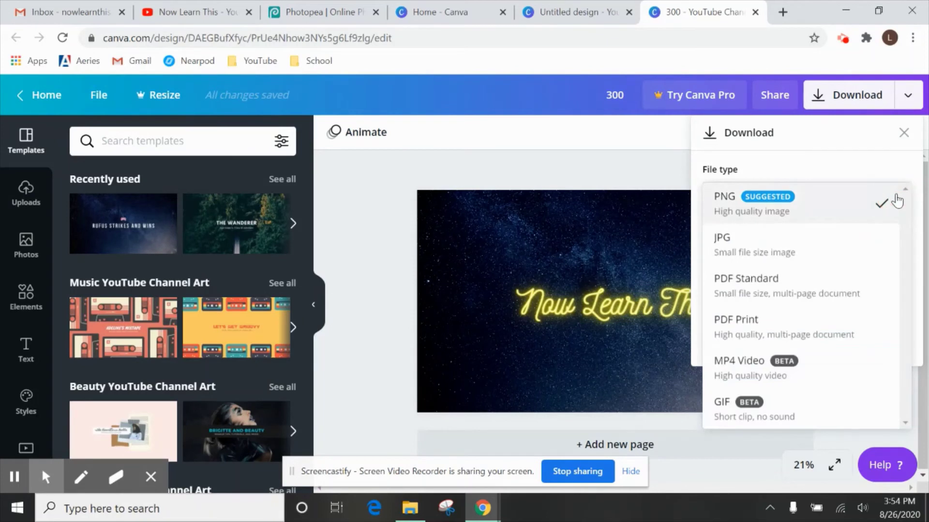
left_click(772, 250)
left_click(808, 333)
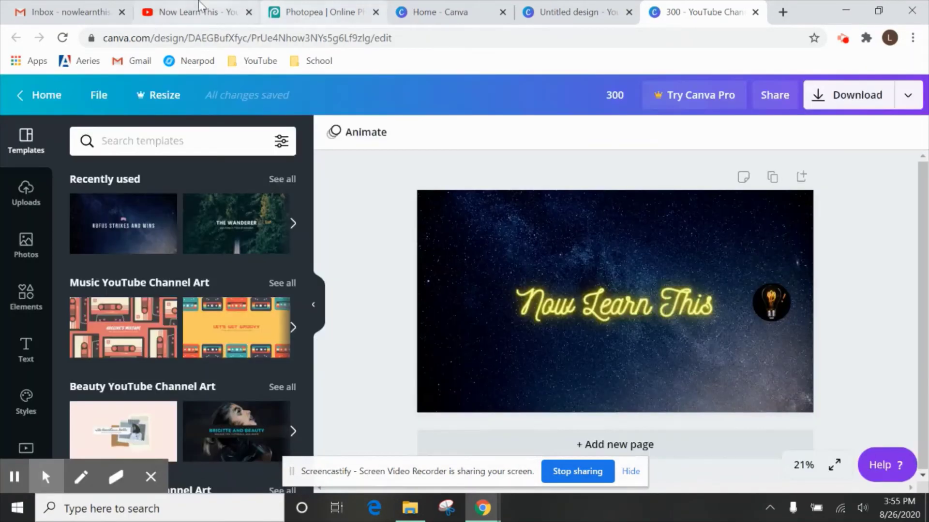
left_click(200, 7)
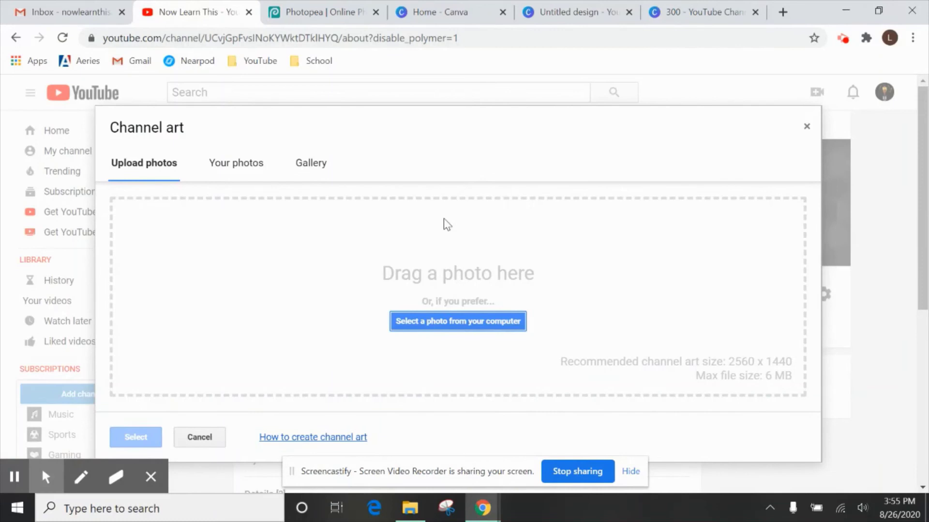
Step: Upload the '300' JPG file from the Pics folder into YouTube's Channel art dialog
left_click(486, 331)
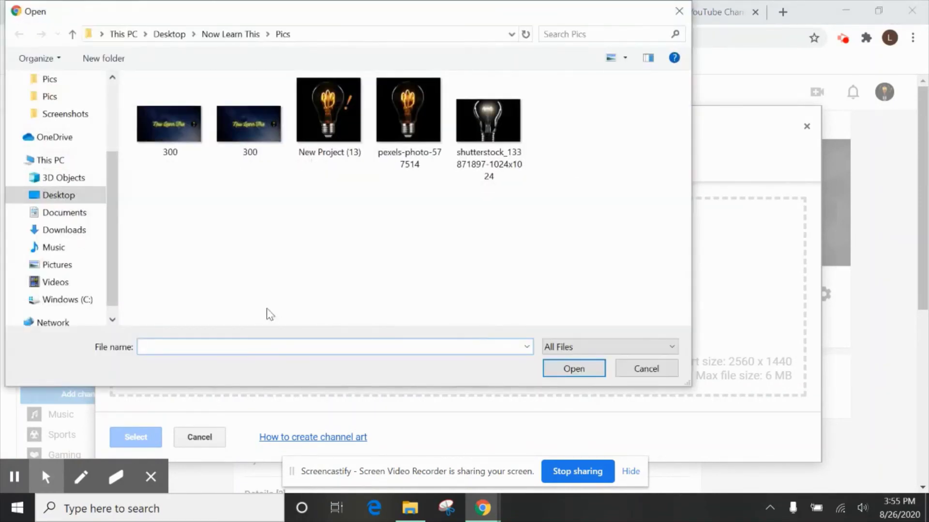
mouse_move(254, 133)
mouse_move(180, 121)
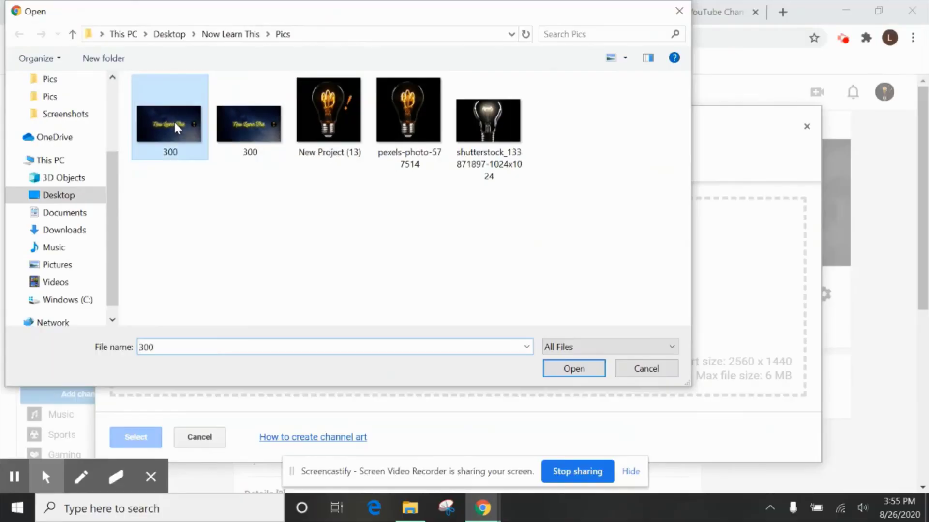
double_click(188, 198)
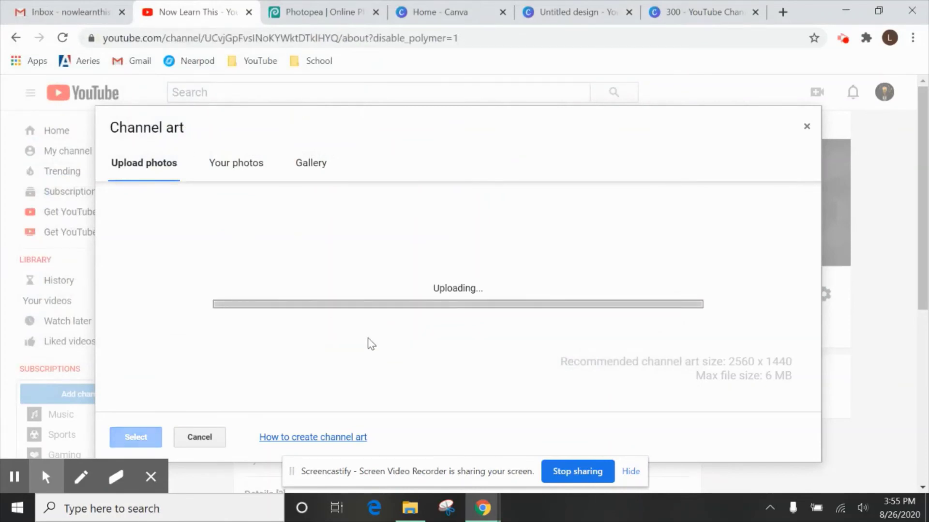
Step: Enable Auto Enhance on the starry banner preview and confirm it as channel art
scroll(319, 283, "down", 3)
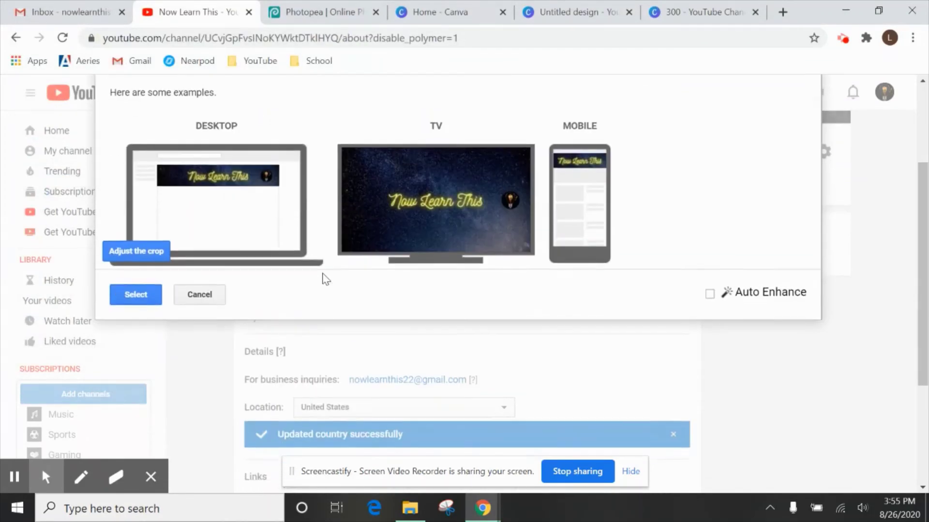
scroll(323, 274, "up", 1)
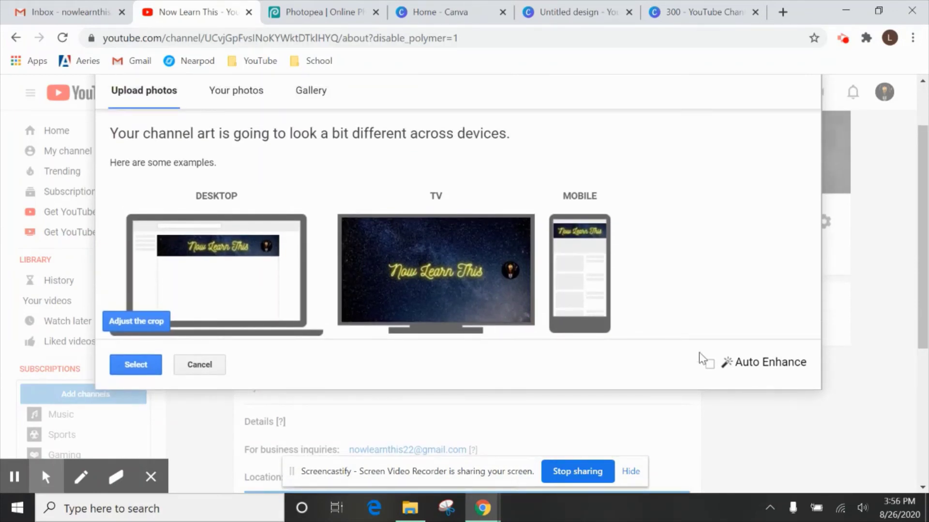
left_click(709, 364)
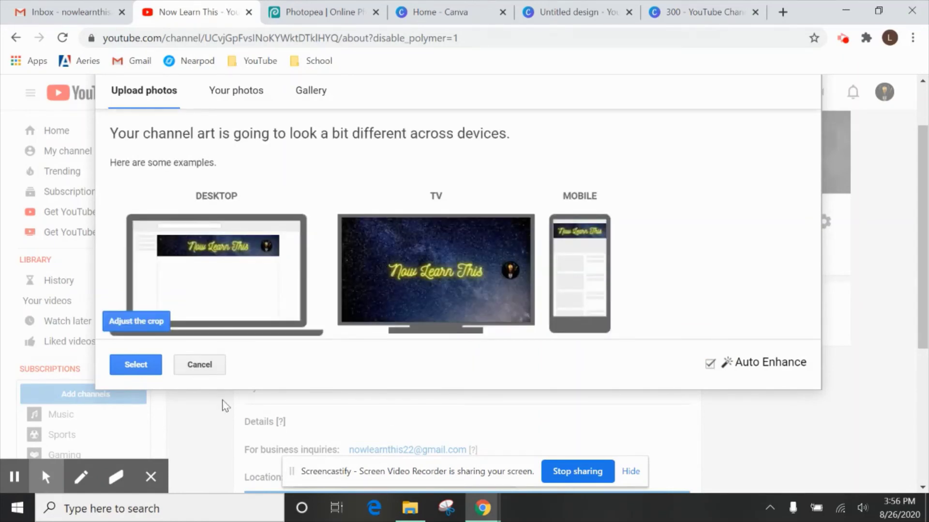
left_click(140, 371)
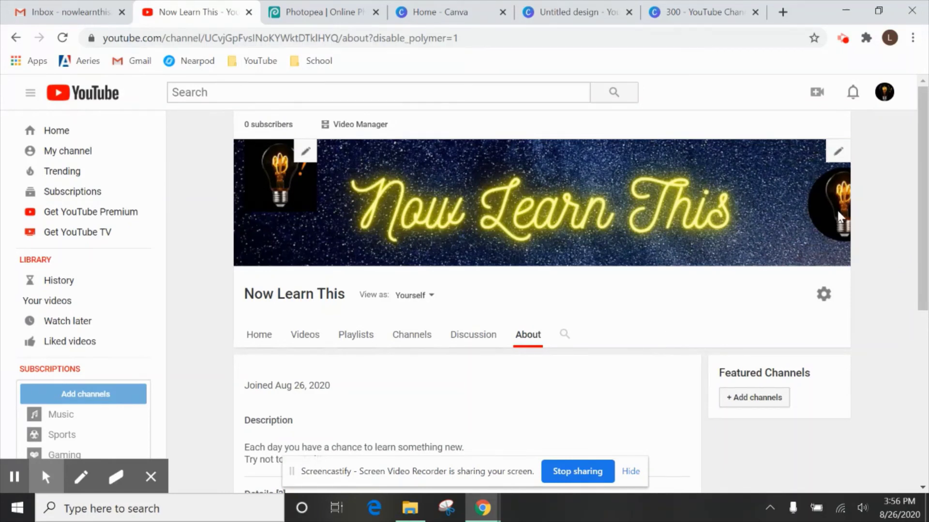
Step: View the Now Learn This channel as a New visitor, then return to Canva's Wanderer design
left_click(425, 300)
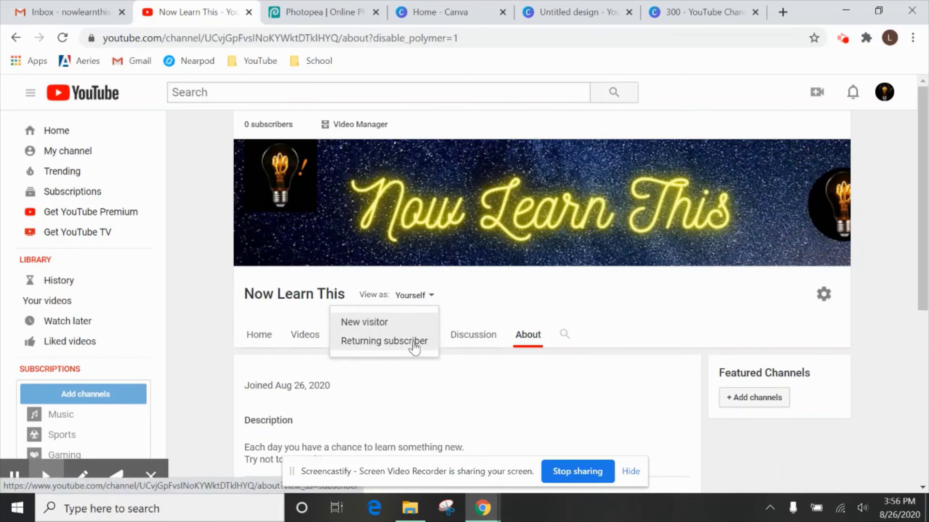
left_click(398, 322)
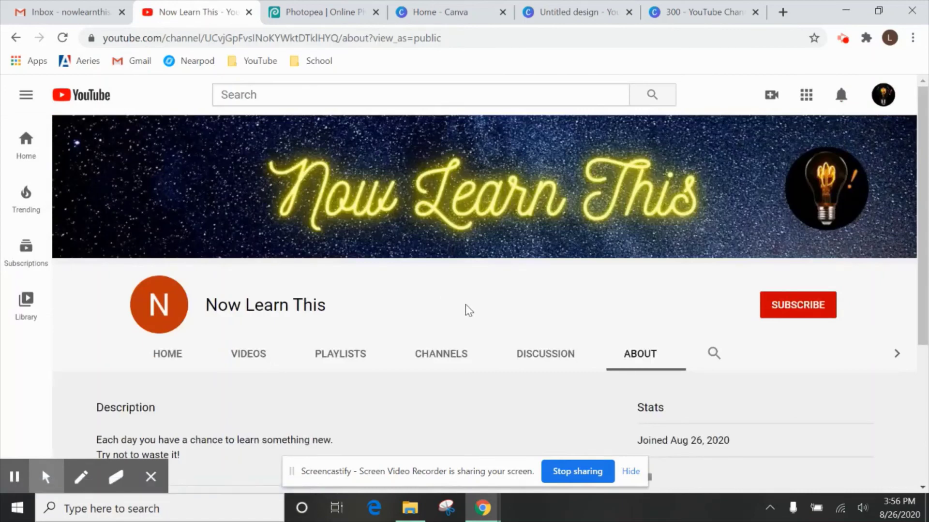
scroll(466, 249, "down", 4)
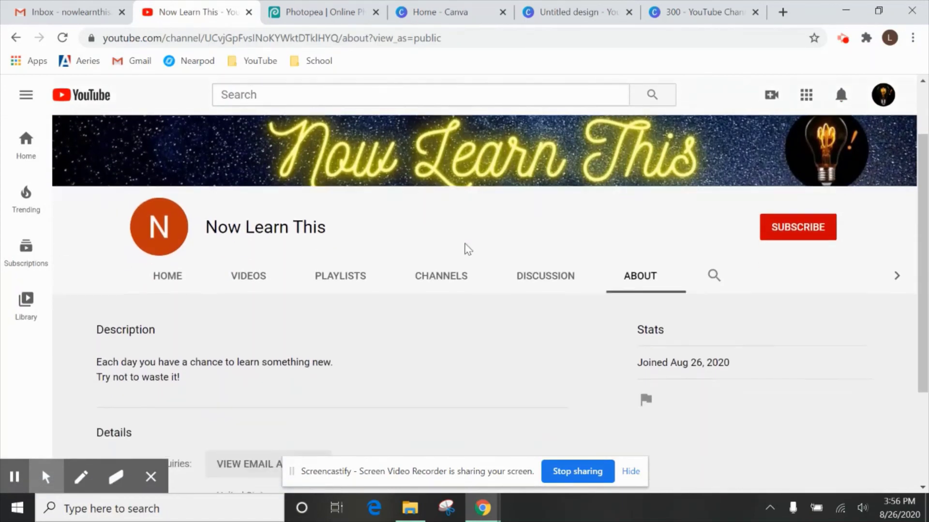
scroll(483, 315, "up", 4)
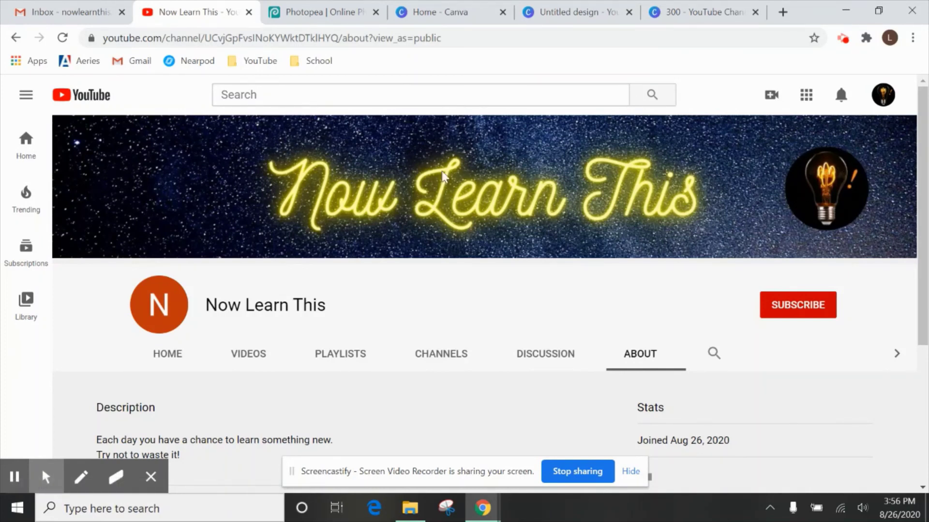
left_click(571, 11)
left_click(651, 325)
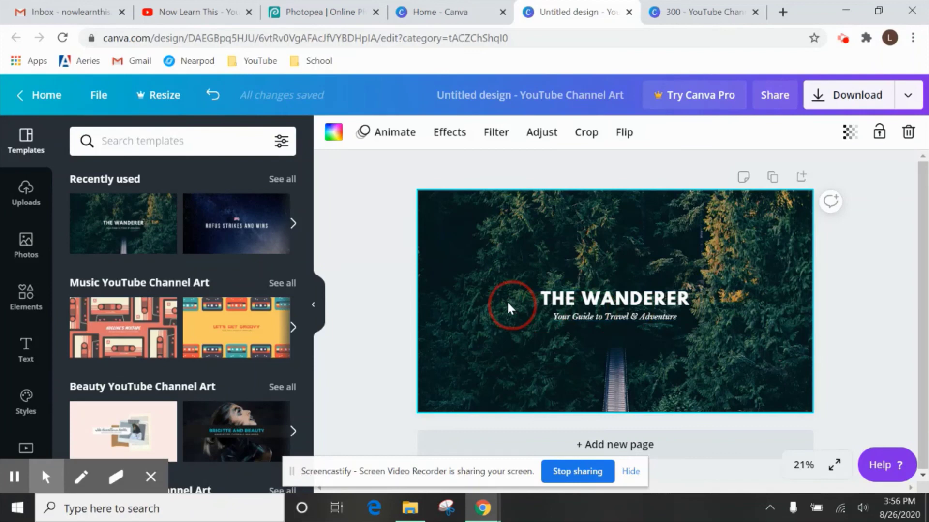
Step: Drag the Rufus Strikes and Wins template onto the page, replacing The Wanderer design
left_click_drag(233, 220, 605, 278)
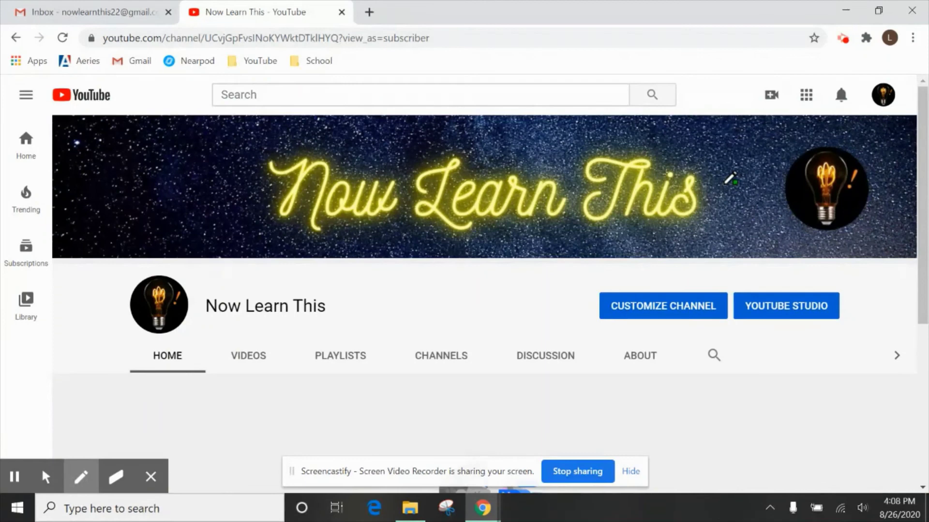
scroll(730, 179, "down", 5)
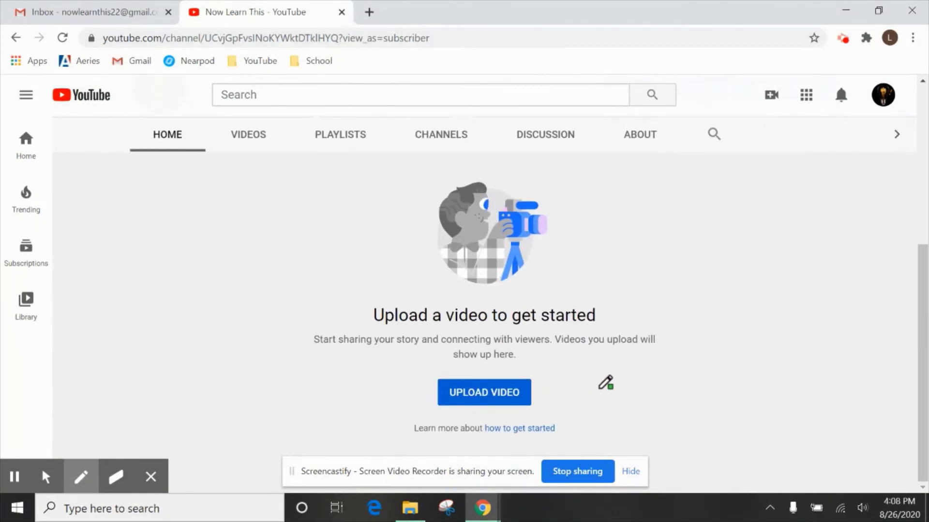
mouse_move(552, 393)
left_mouse_down()
mouse_move(556, 401)
mouse_move(573, 375)
left_mouse_up()
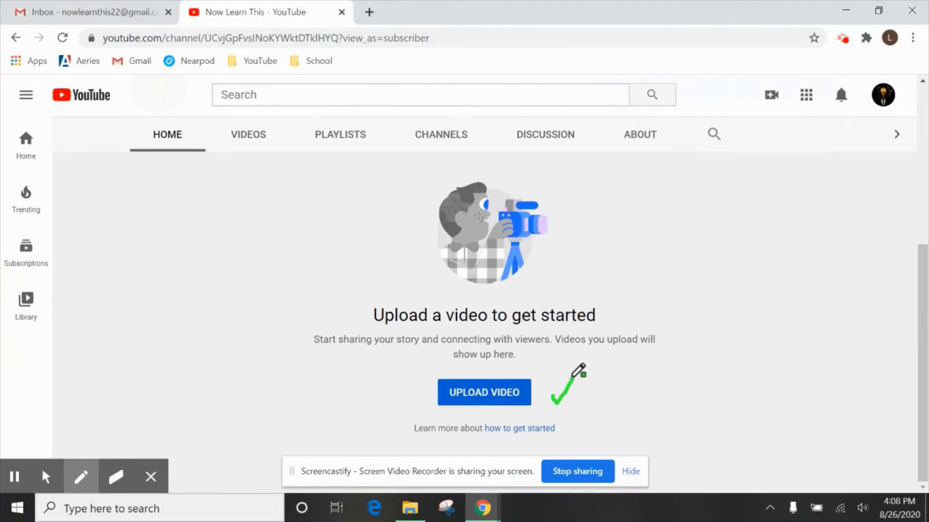